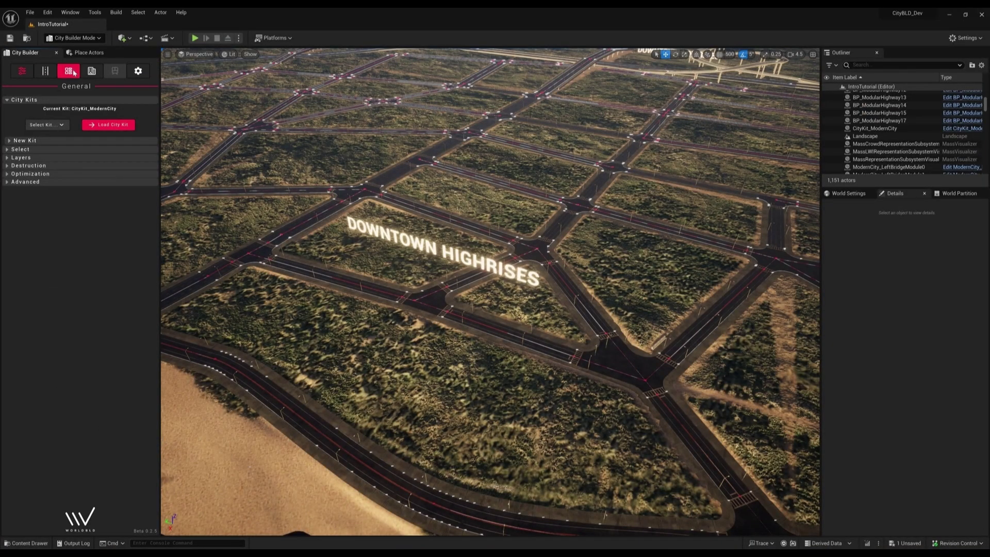
- Create an empty block and move it onto the open grass lot across the intersection from the DOWNTOWN HIGHRISES sign
click(73, 72)
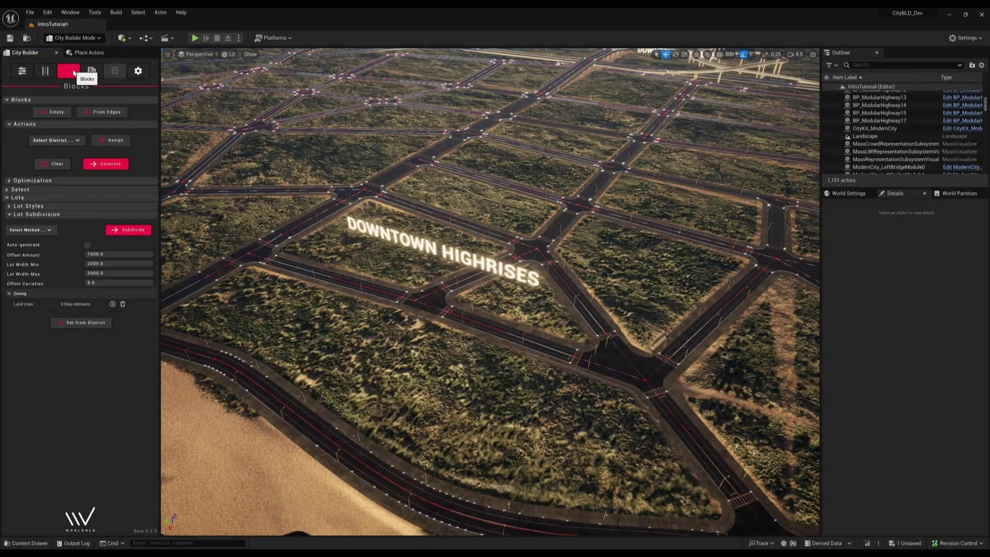
click(51, 112)
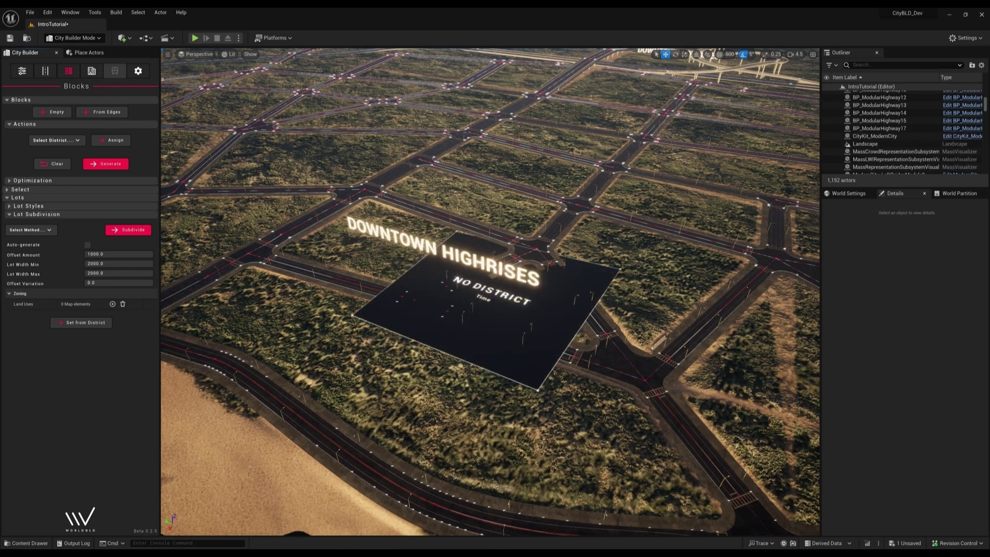
click(499, 283)
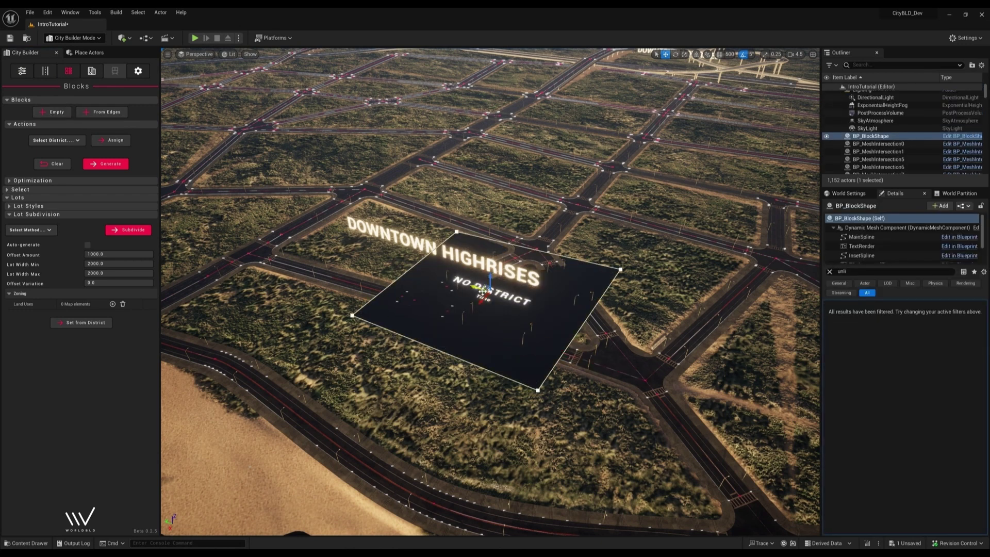
drag(483, 293, 647, 227)
key(f)
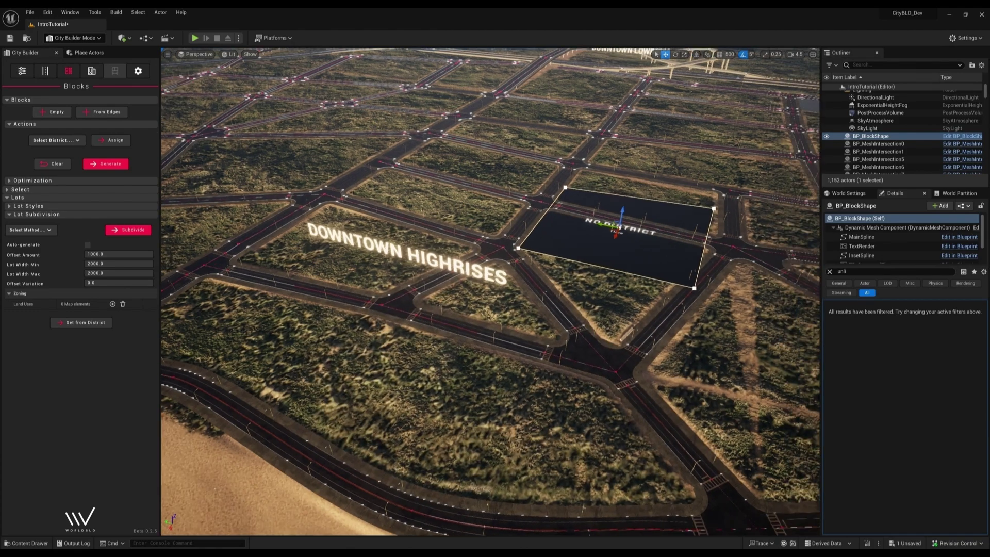
right_drag(243, 278, 292, 275)
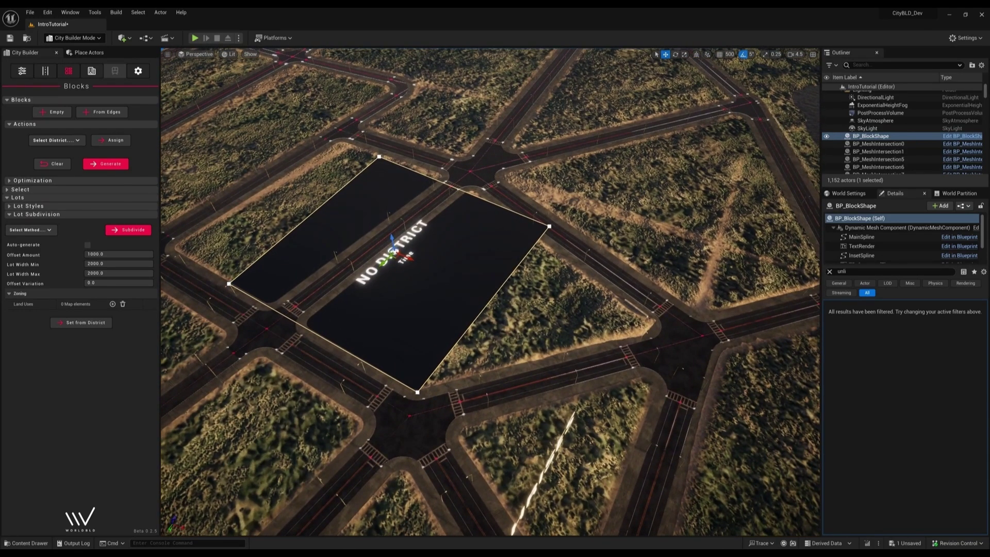
- Move the two block corners that extend across the street back onto the matching corners of the grass lot
click(230, 284)
click(230, 283)
drag(245, 289, 305, 326)
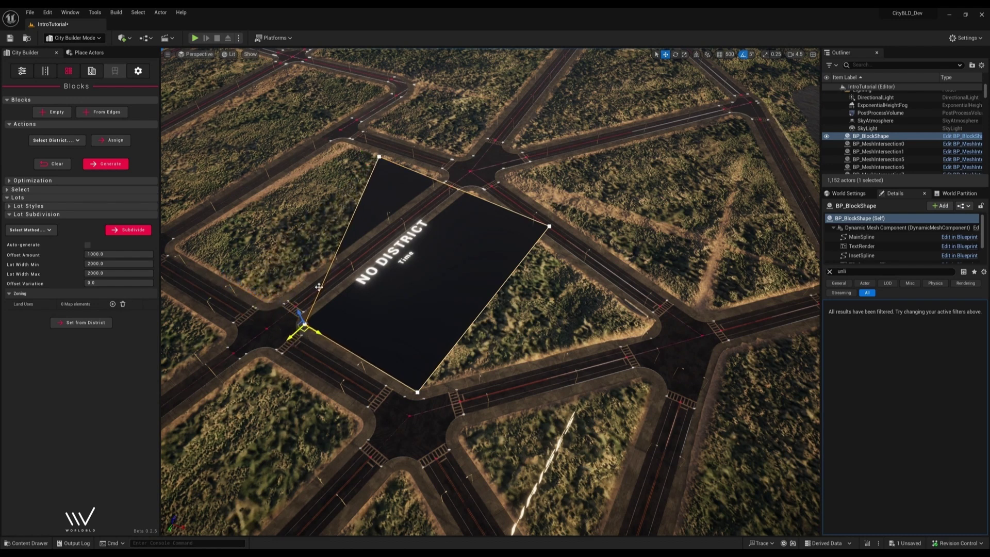
click(379, 156)
drag(372, 162, 464, 195)
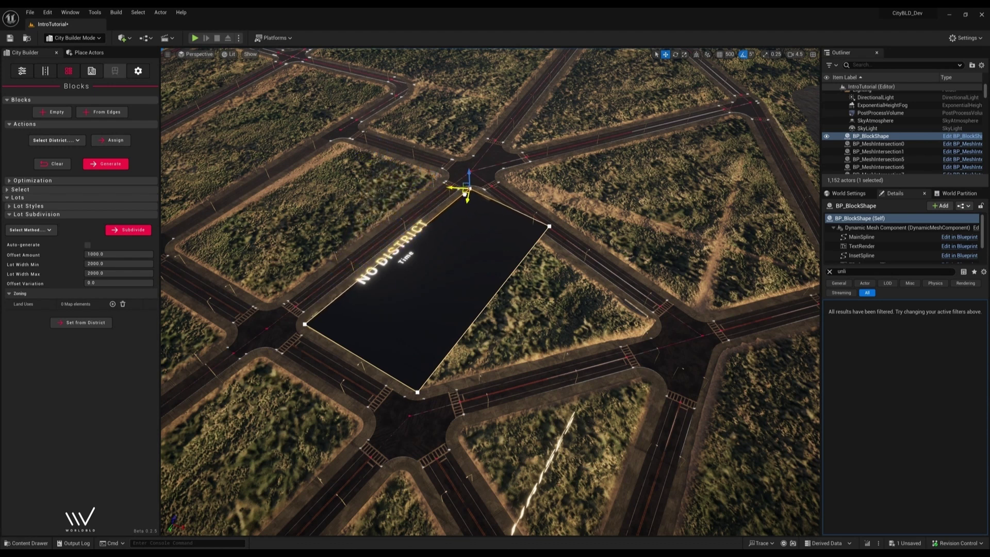
- Fit the block's remaining corners to the lot's sidewalk edges and deselect the block
click(549, 225)
drag(549, 226, 655, 325)
right_drag(651, 324, 689, 325)
click(508, 362)
drag(514, 372, 516, 377)
right_drag(516, 377, 547, 376)
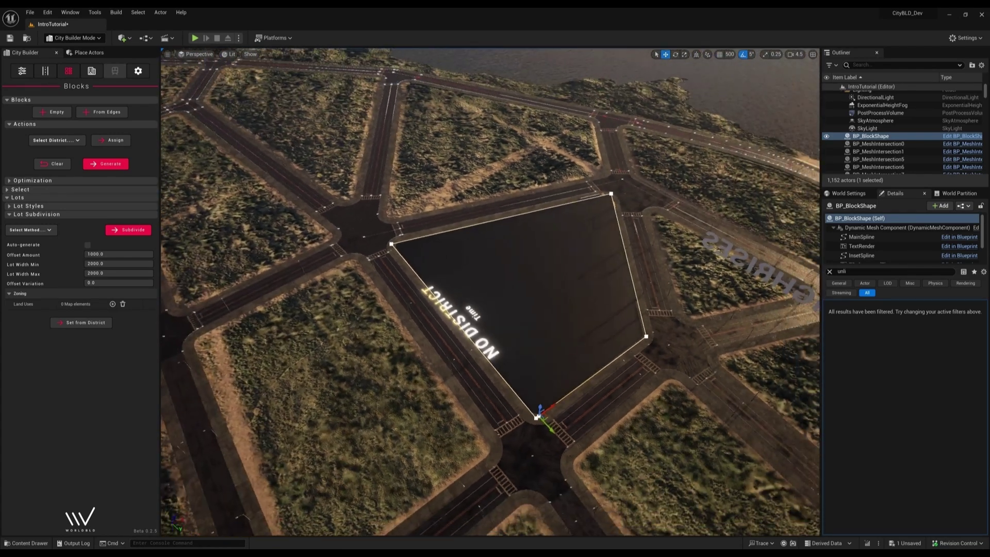
right_drag(464, 264, 529, 264)
key(Escape)
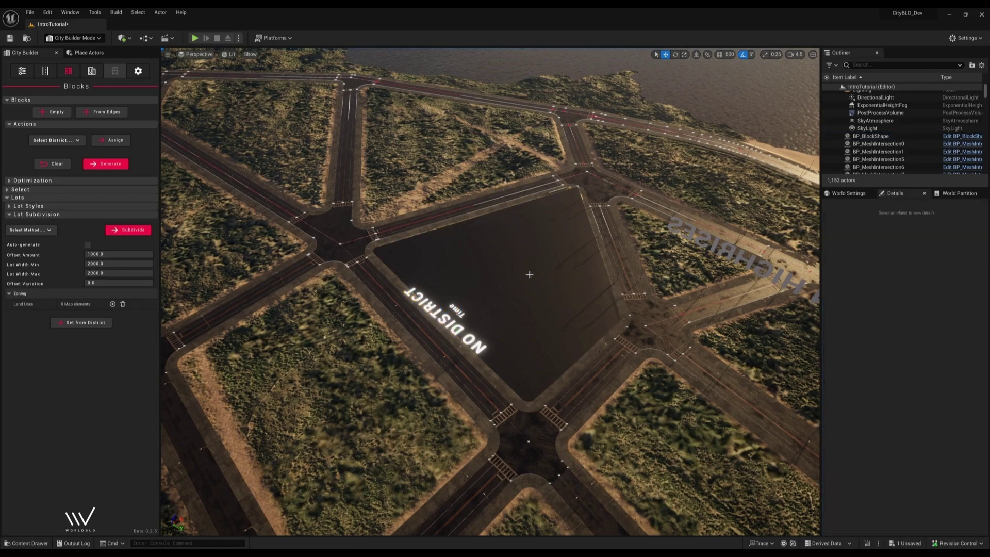
- Create a block from the street edges enclosing the rectangular grass lot, then select it and nudge its height
mouse_move(510, 312)
right_down()
mouse_move(554, 243)
mouse_move(509, 312)
right_up()
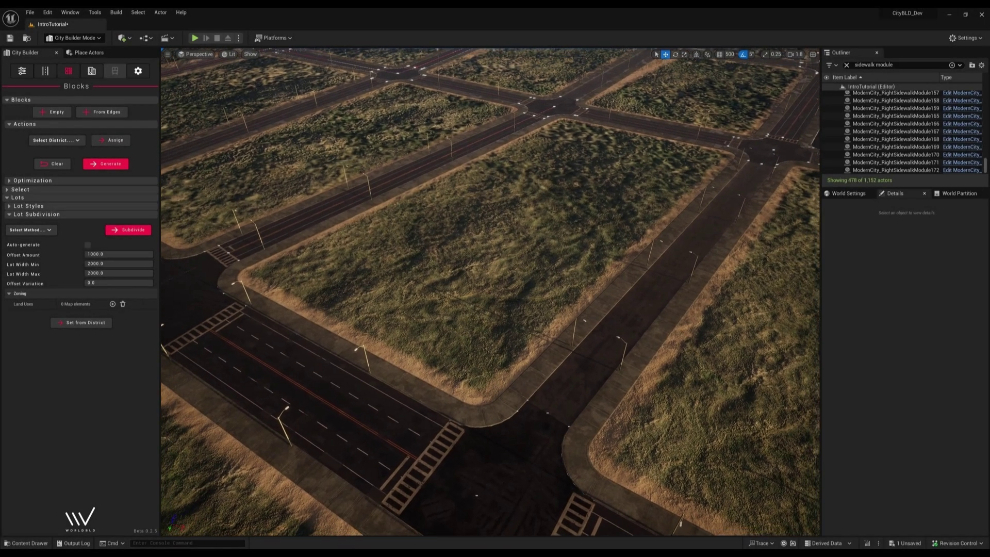
right_drag(472, 319, 478, 319)
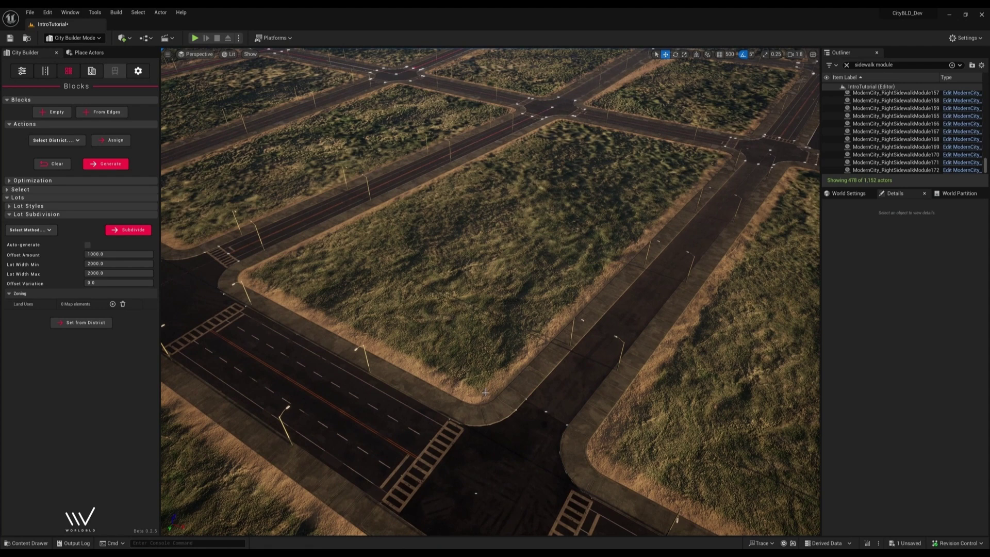
click(101, 112)
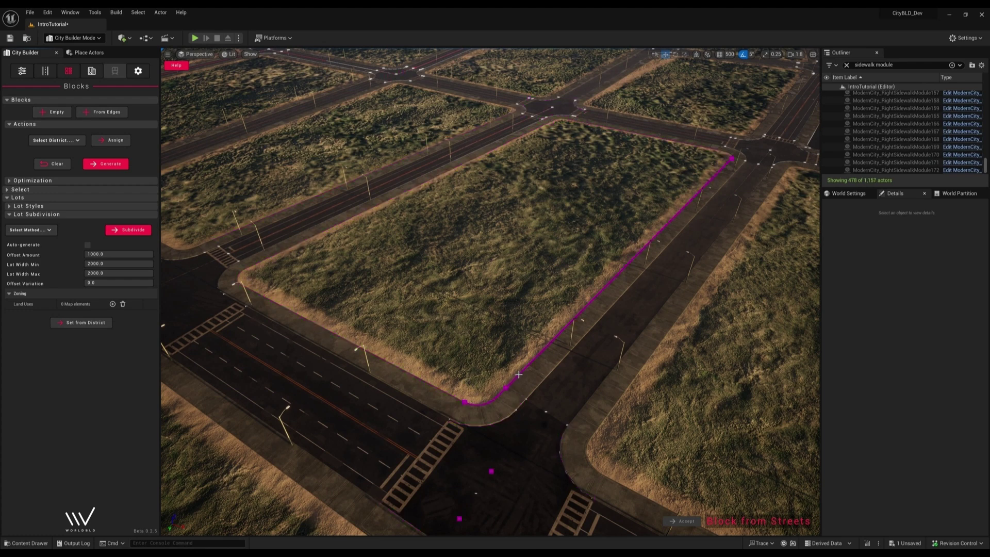
click(529, 368)
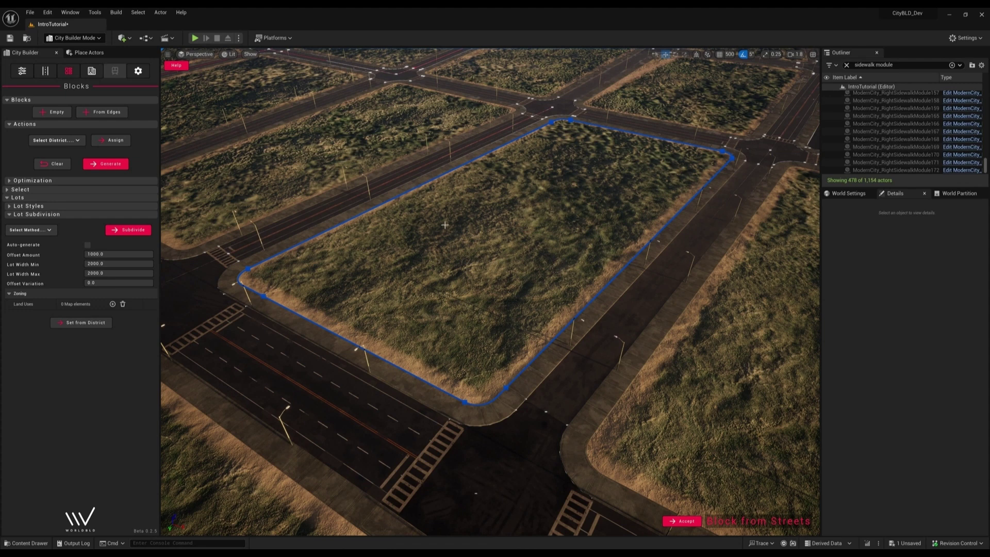
key(Return)
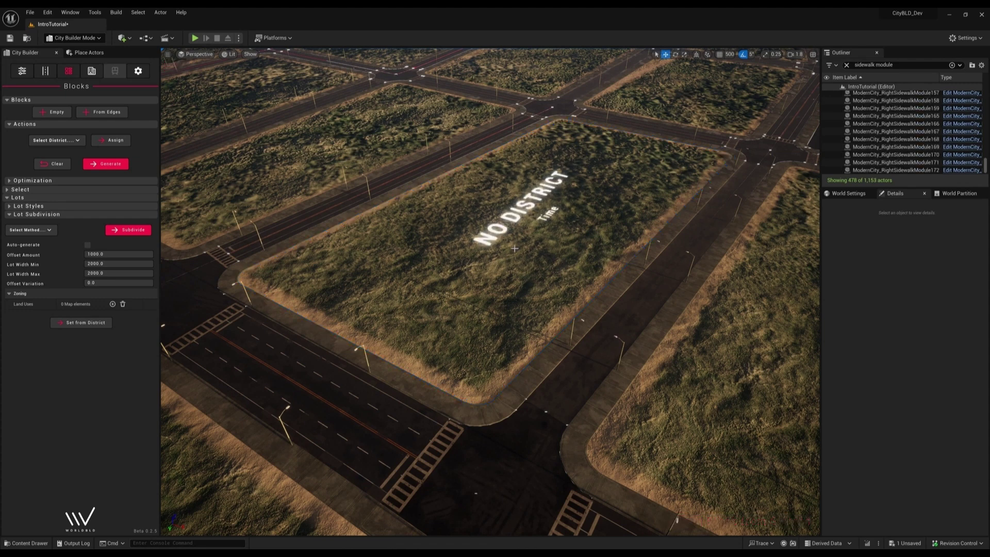
click(526, 204)
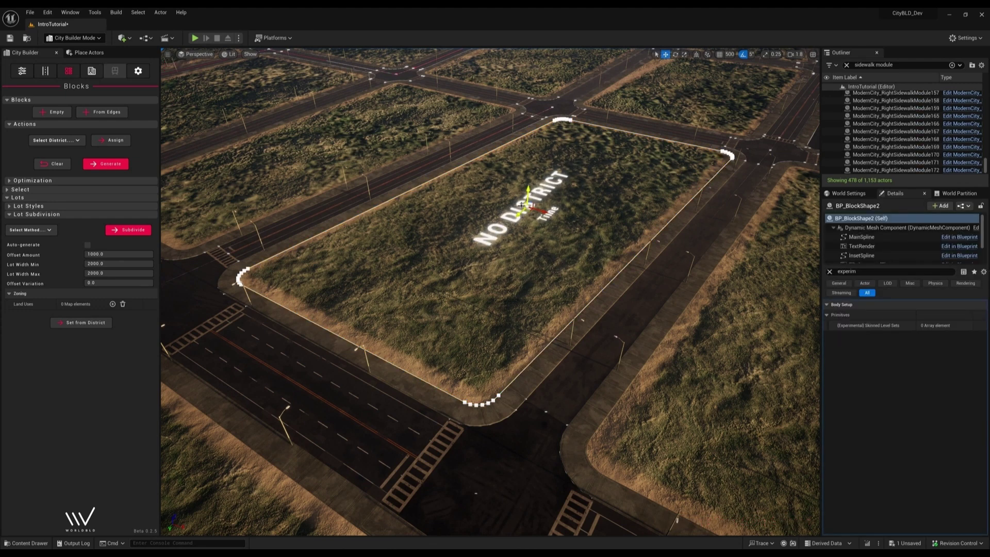
mouse_move(528, 193)
mouse_down()
mouse_move(529, 173)
mouse_move(528, 192)
mouse_up()
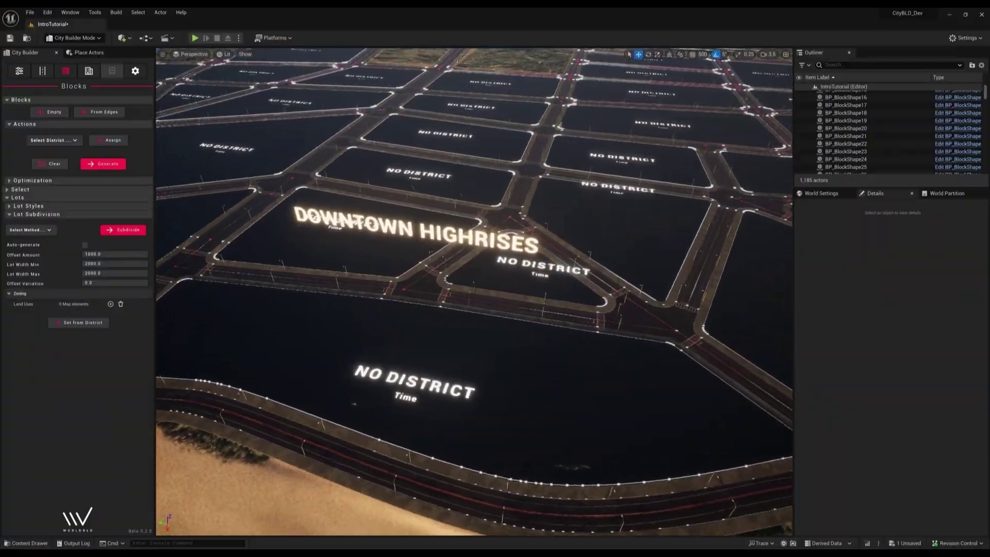
right_drag(474, 292, 519, 242)
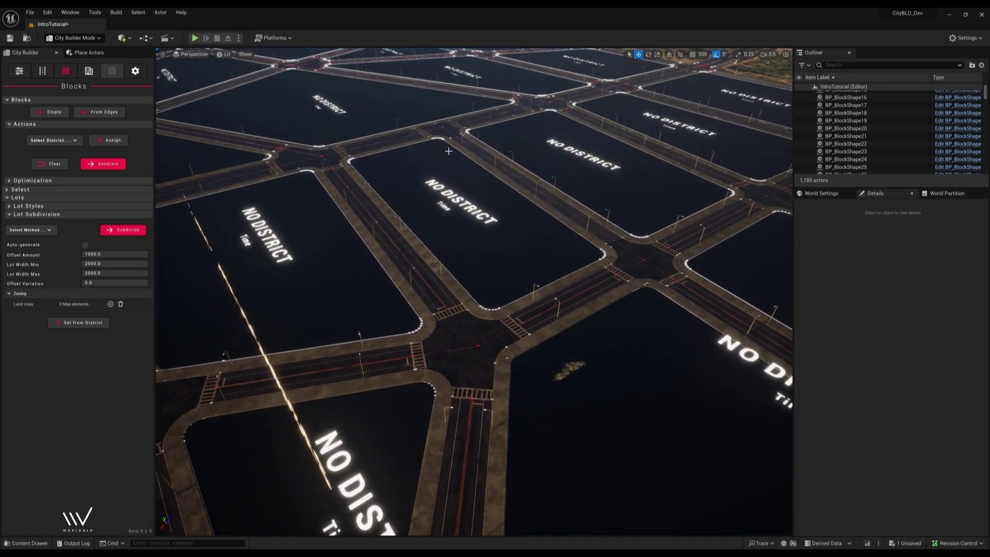
click(434, 160)
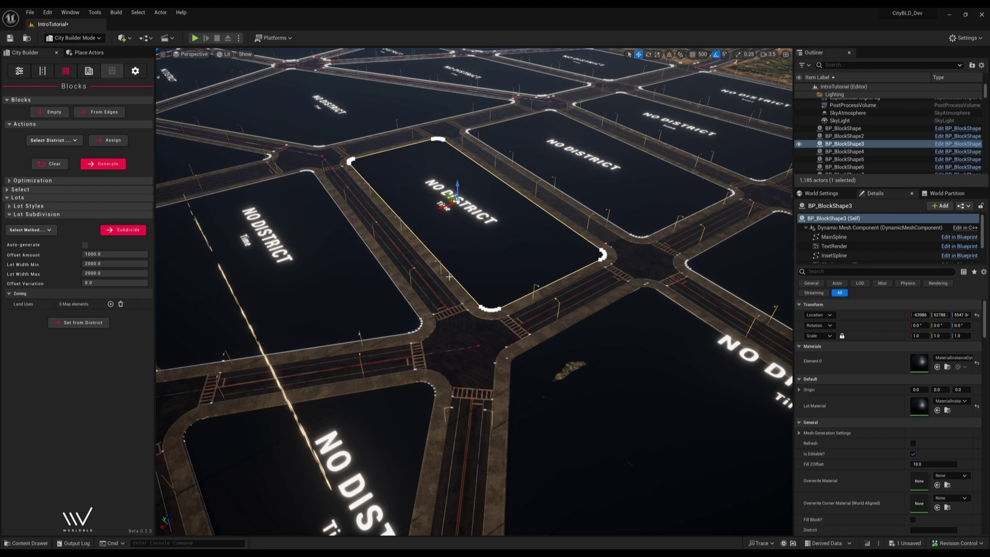
right_drag(443, 331, 427, 314)
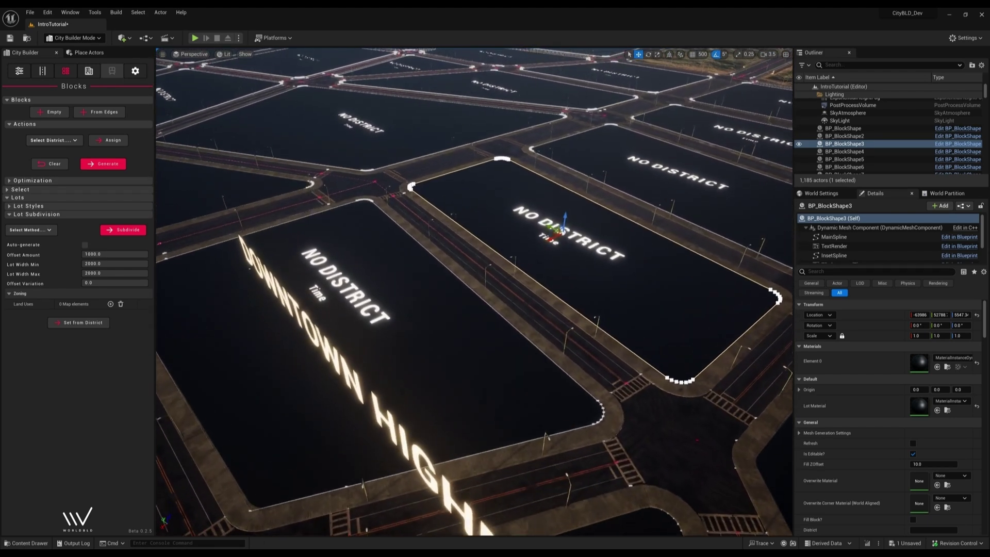
right_drag(369, 372, 369, 373)
right_drag(442, 351, 442, 351)
right_drag(464, 310, 464, 309)
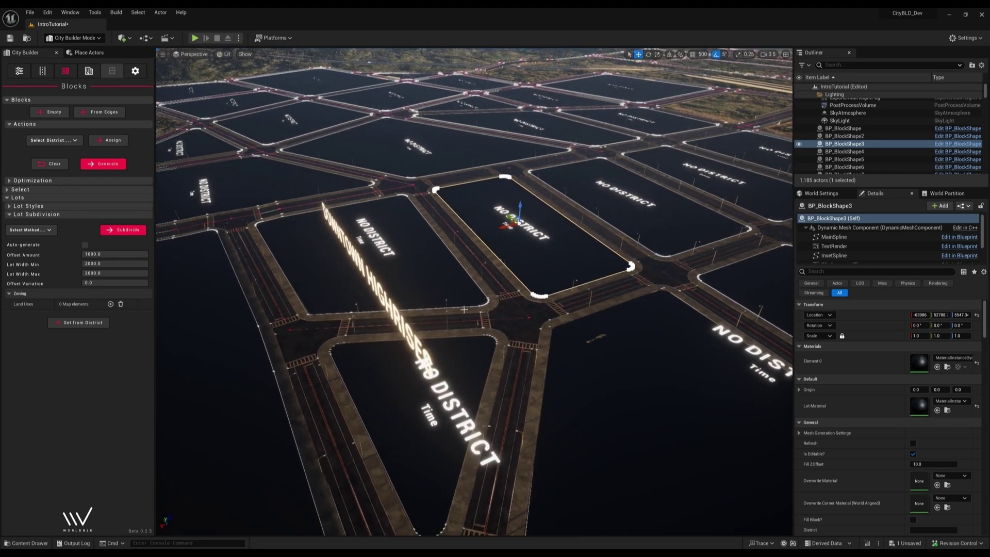
- Assign the Downtown - Highrise district to the block behind the DOWNTOWN HIGHRISES sign
click(417, 269)
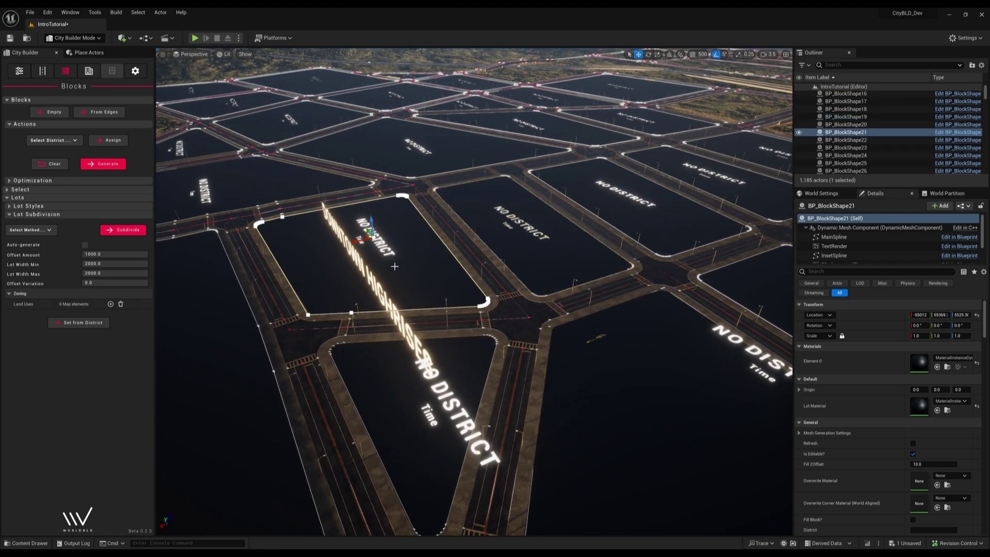
right_drag(342, 270, 342, 269)
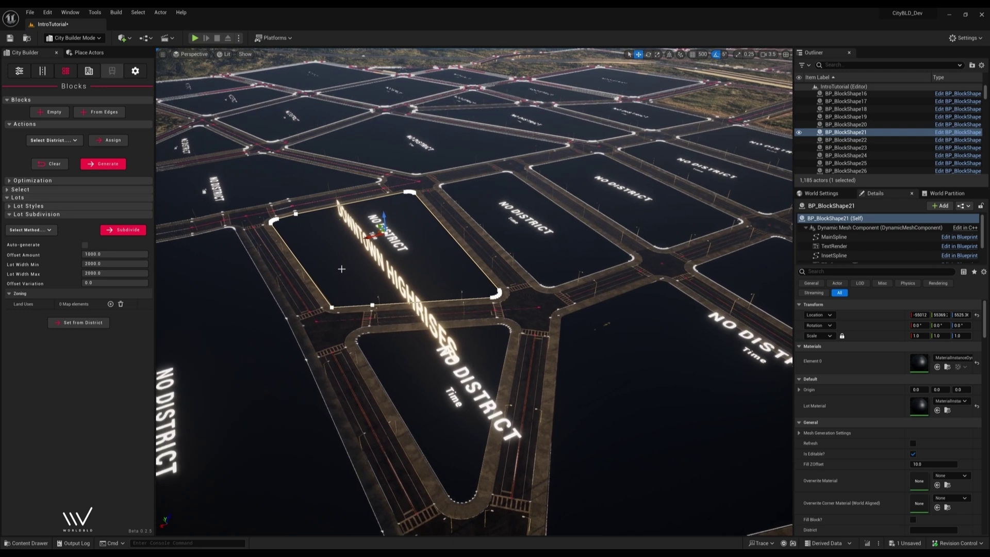
click(65, 142)
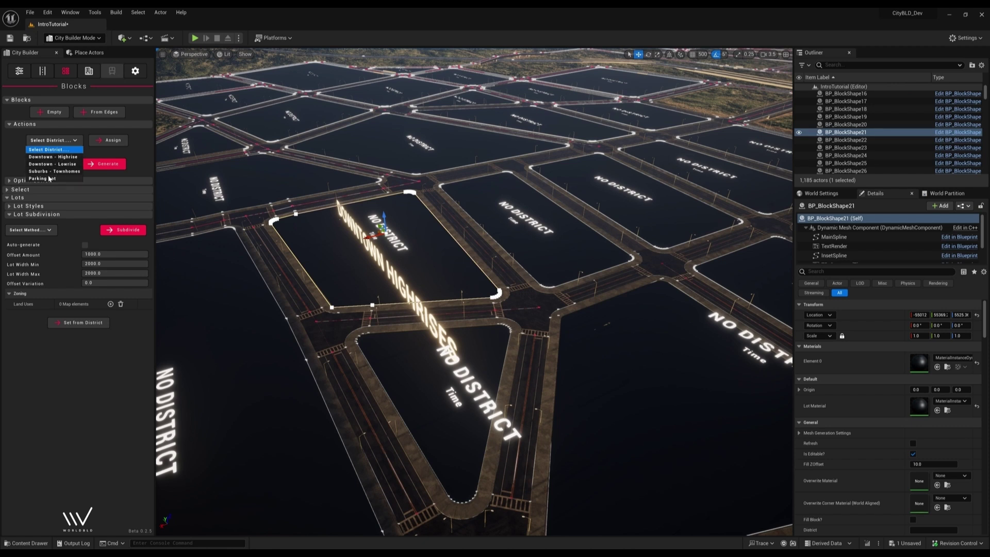
click(50, 158)
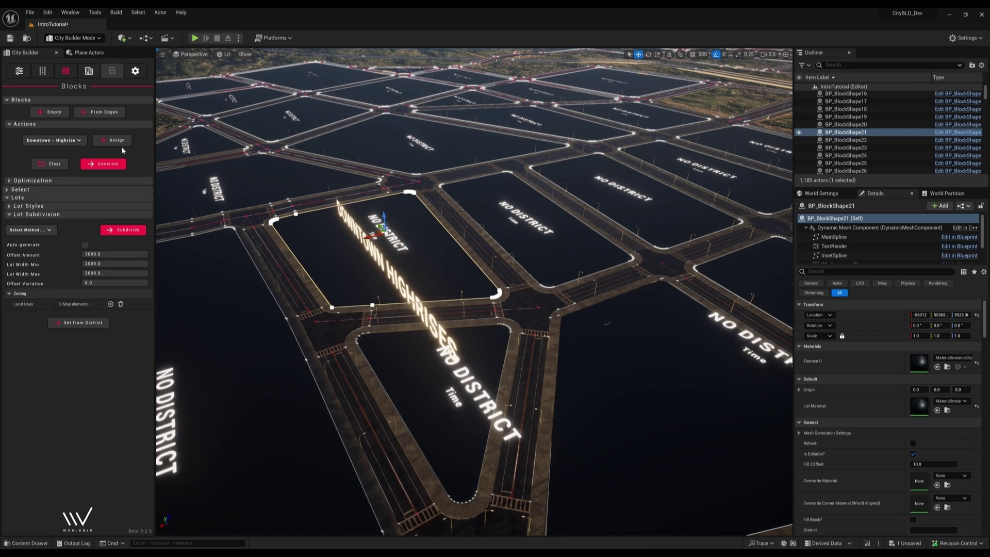
click(115, 141)
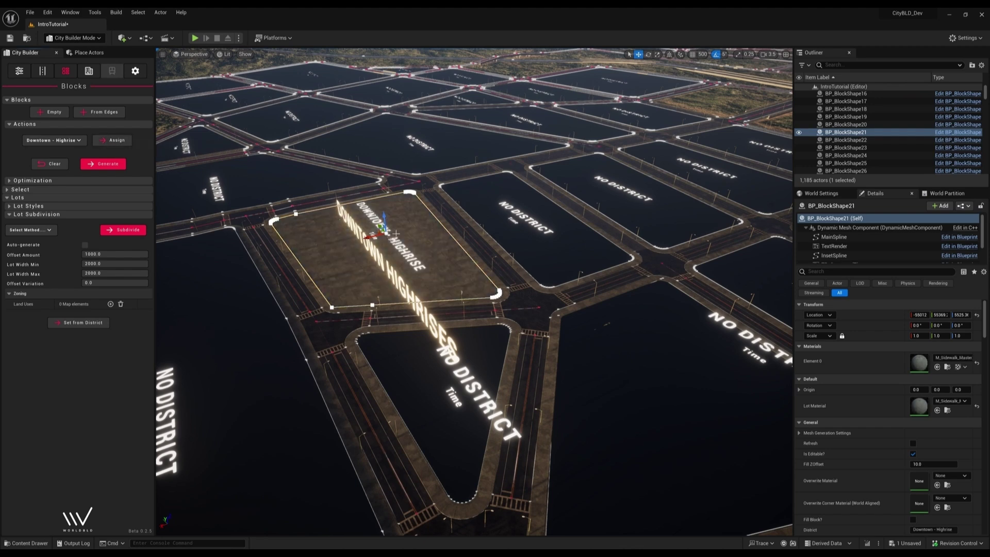
- Generate the selected Downtown - Highrise block from its district settings
right_drag(394, 232, 552, 245)
key(g)
right_drag(482, 300, 486, 298)
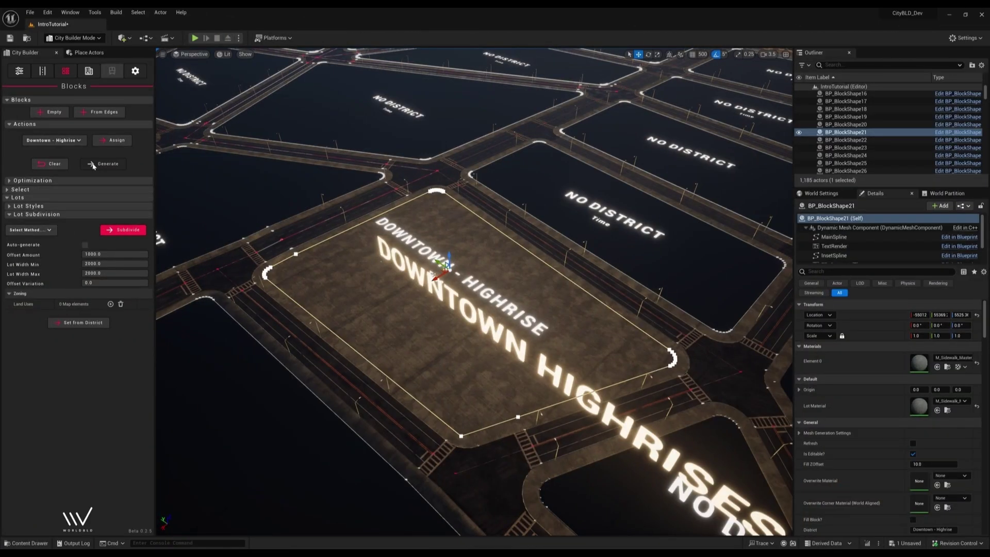
click(106, 165)
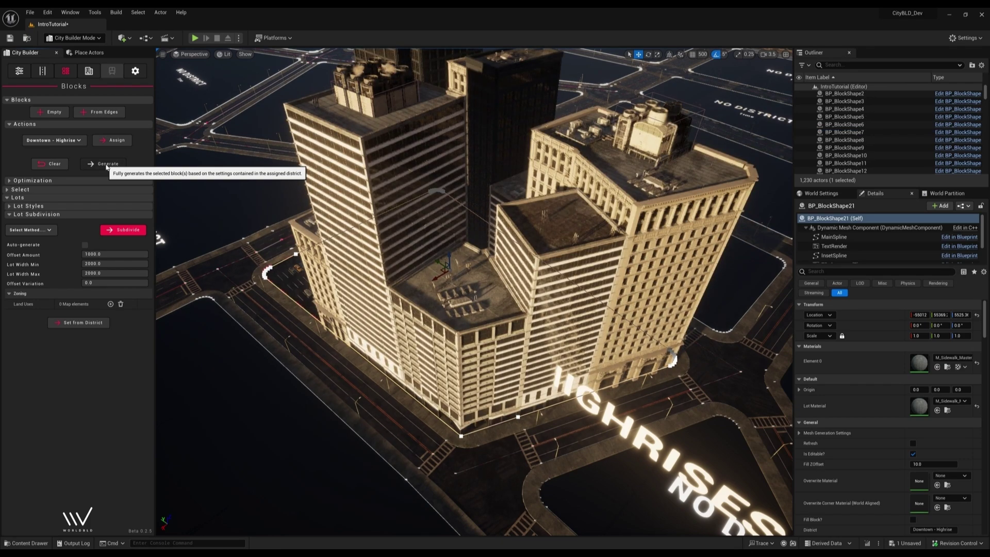
- Examine the generated highrise block from several sides, from the rooftops down to the street-level parking lot
mouse_move(364, 240)
right_down()
mouse_move(364, 263)
mouse_move(364, 216)
mouse_move(364, 240)
right_up()
key(g)
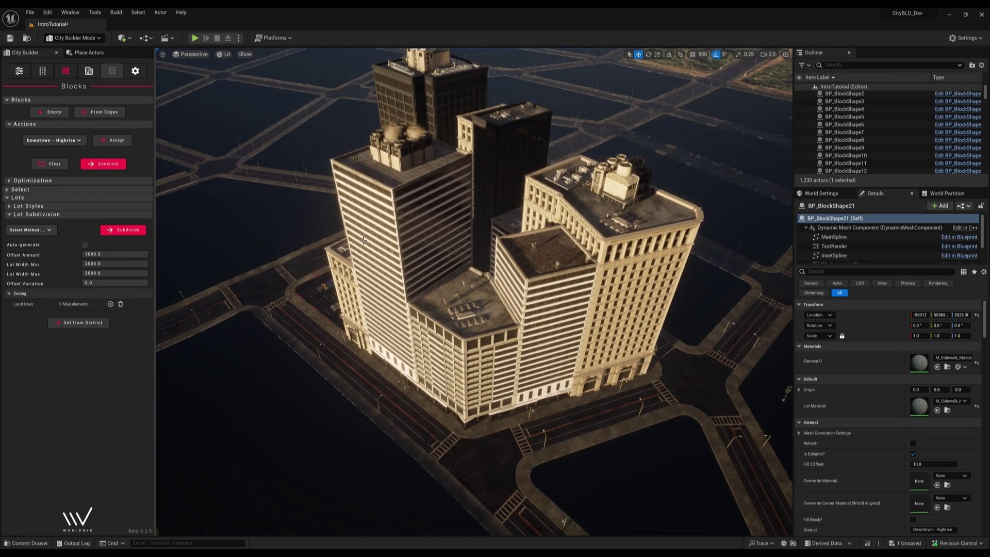
alt+drag(364, 239, 279, 240)
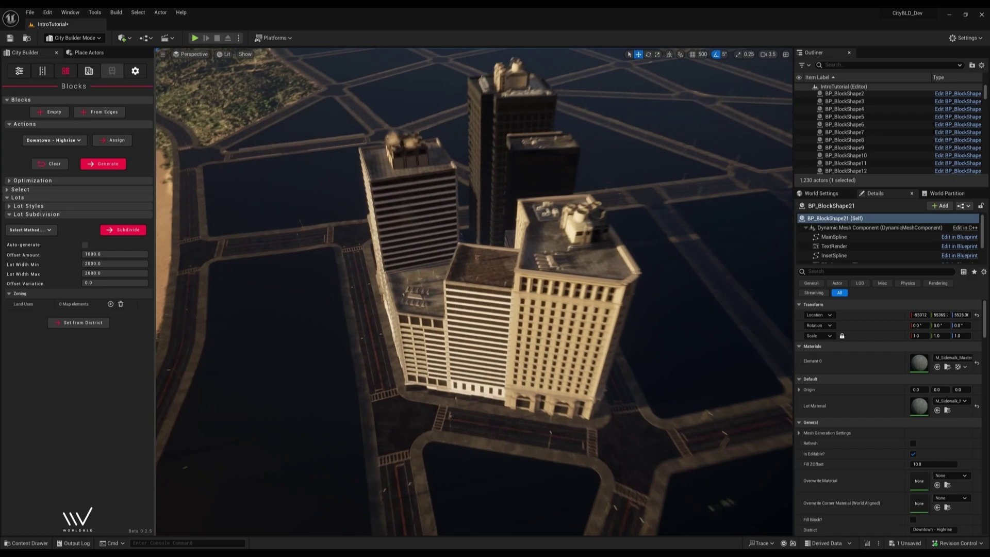
right_drag(363, 240, 278, 263)
key(w)
scroll(283, 191, down, 5)
key(w)
scroll(340, 198, up, 8)
key(e)
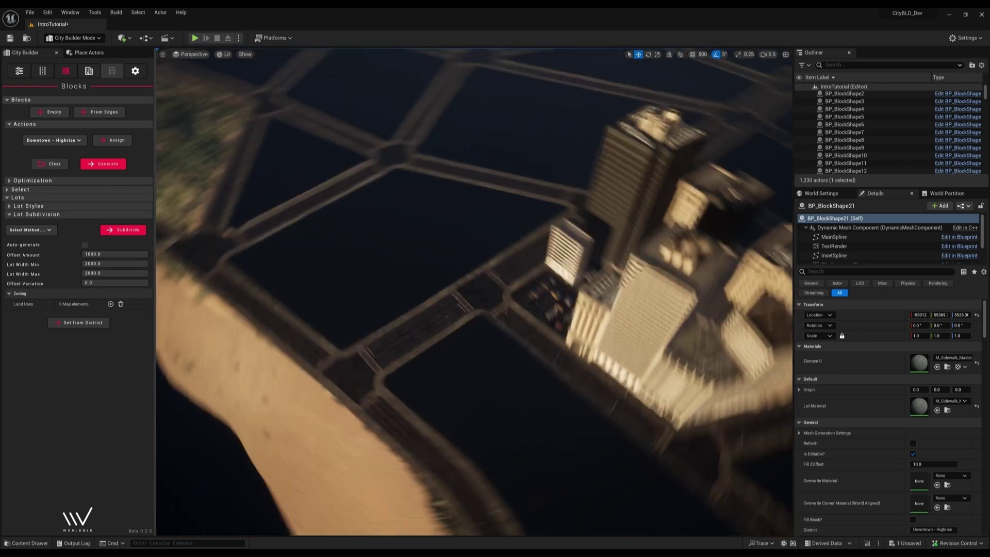
right_drag(405, 239, 406, 240)
scroll(405, 240, down, 3)
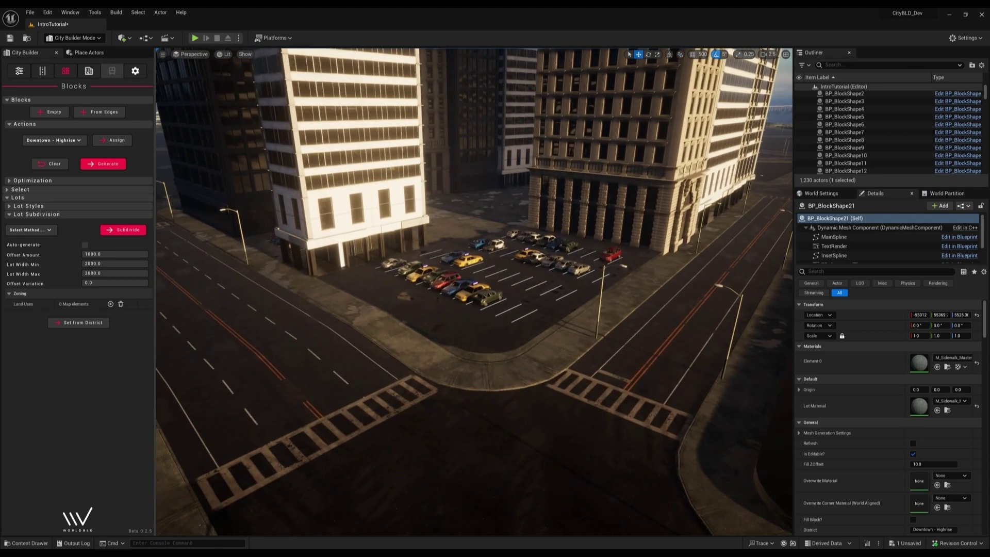
- Assign the Downtown - Highrise district to the triangular block across the street from the generated buildings
mouse_move(510, 303)
right_down()
mouse_move(686, 302)
mouse_move(509, 303)
mouse_move(509, 289)
mouse_move(423, 289)
mouse_move(509, 303)
right_up()
scroll(510, 303, up, 2)
scroll(509, 303, up, 1)
click(510, 303)
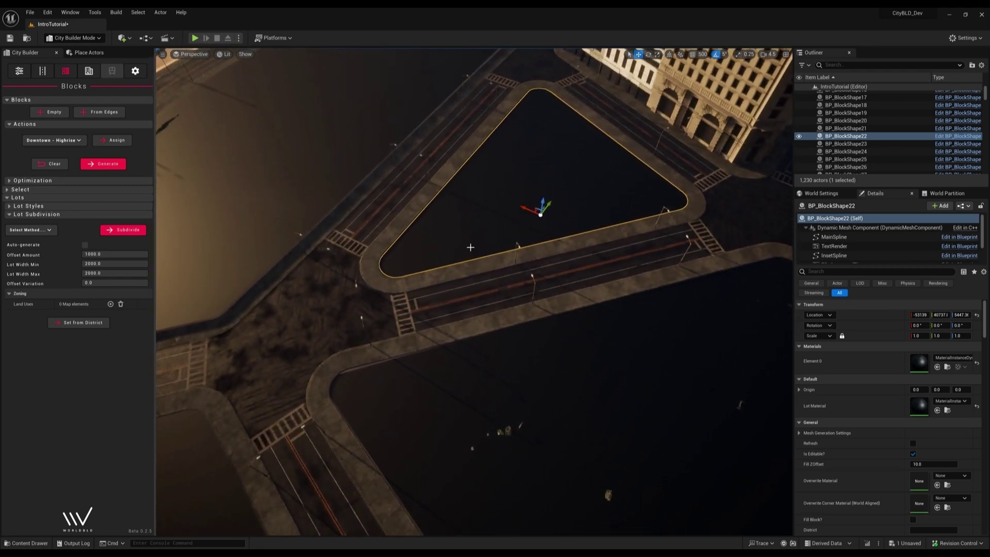
click(103, 144)
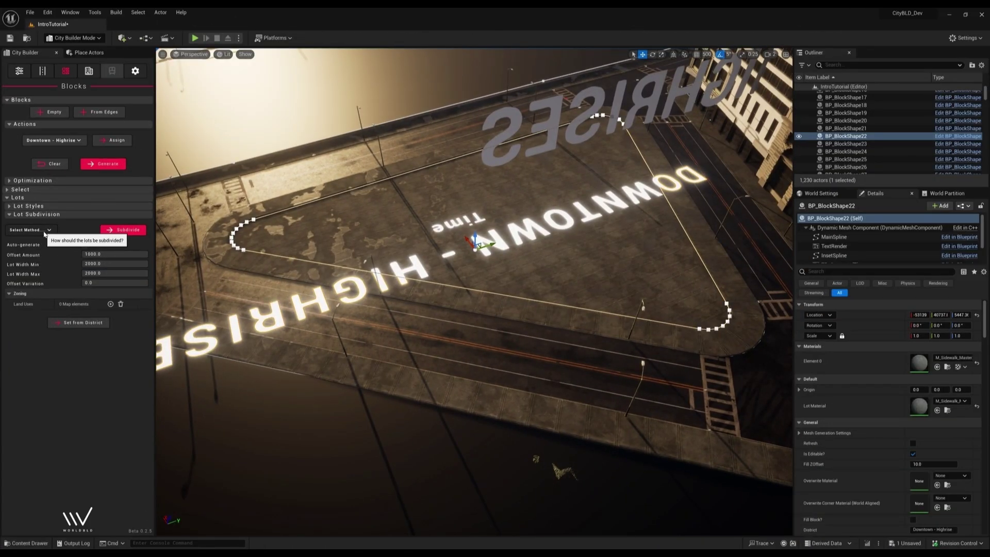
- Subdivide the triangular block with the Offset method, using an offset amount of 300
click(44, 232)
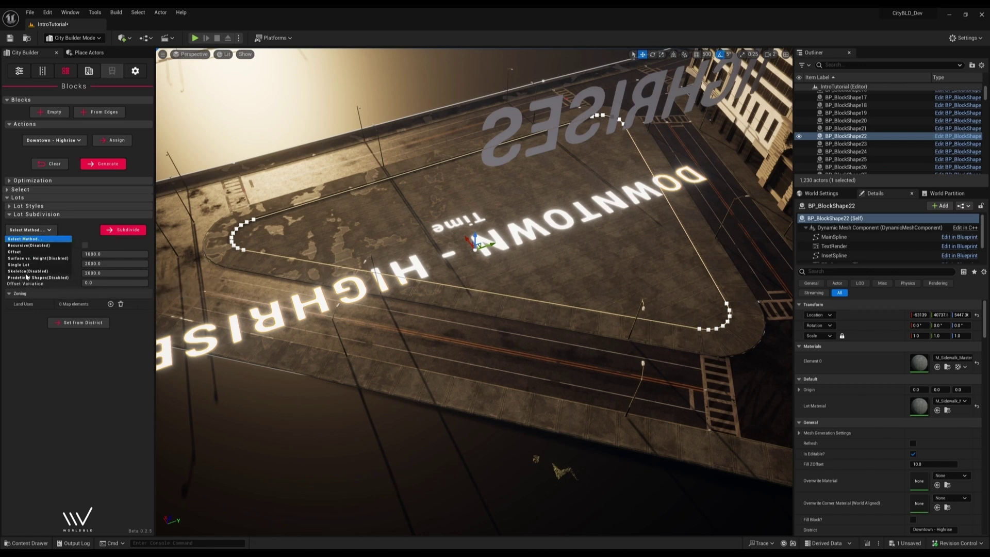
click(21, 252)
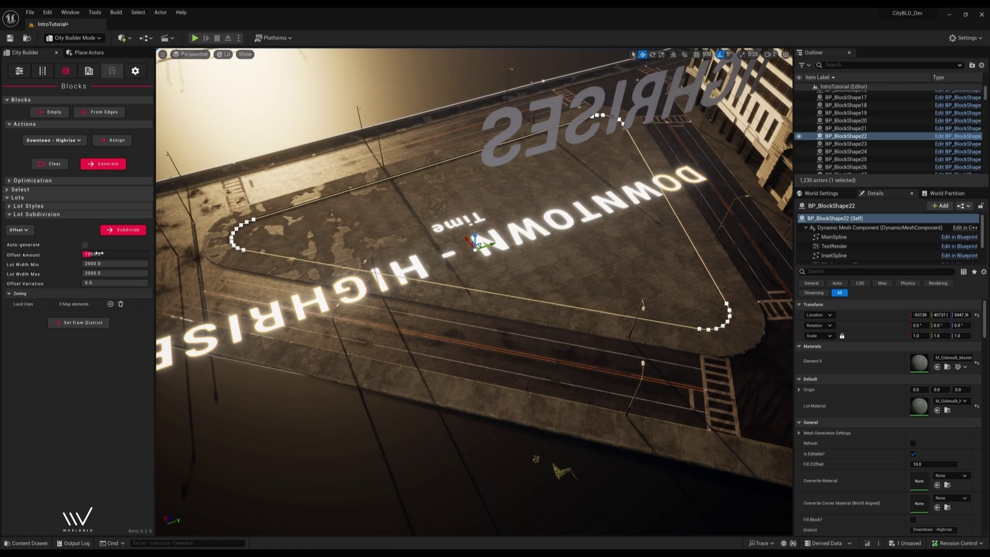
click(107, 254)
key(Return)
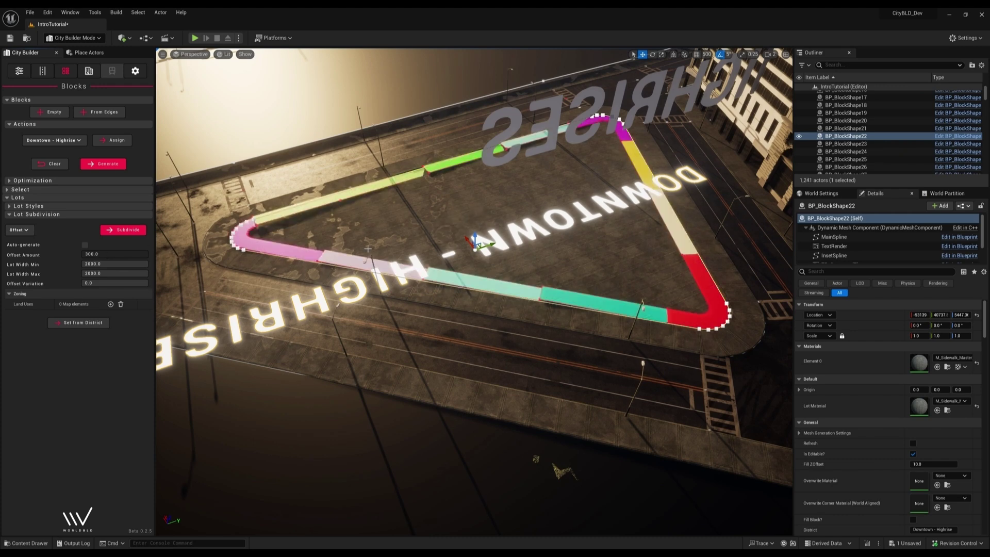
right_drag(368, 249, 273, 250)
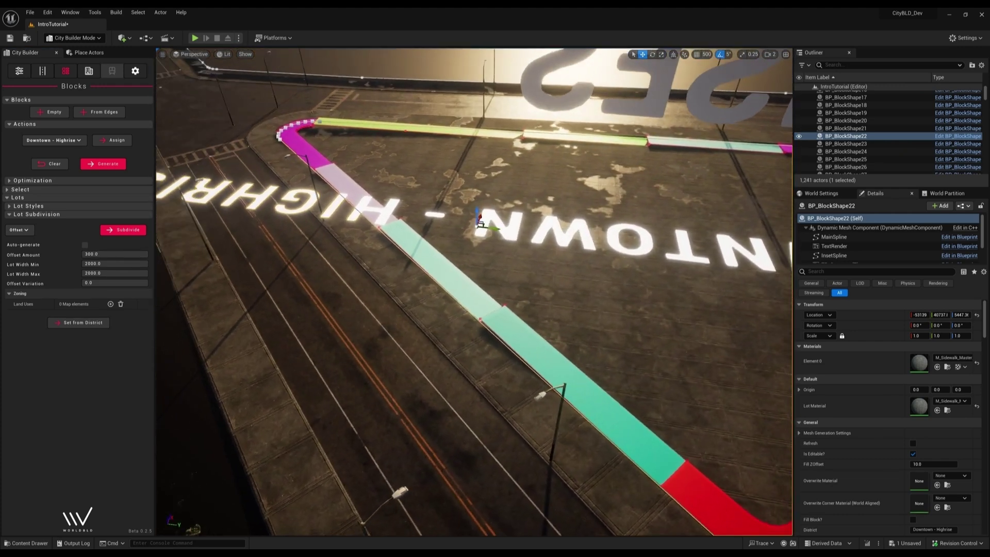
right_drag(479, 309, 509, 322)
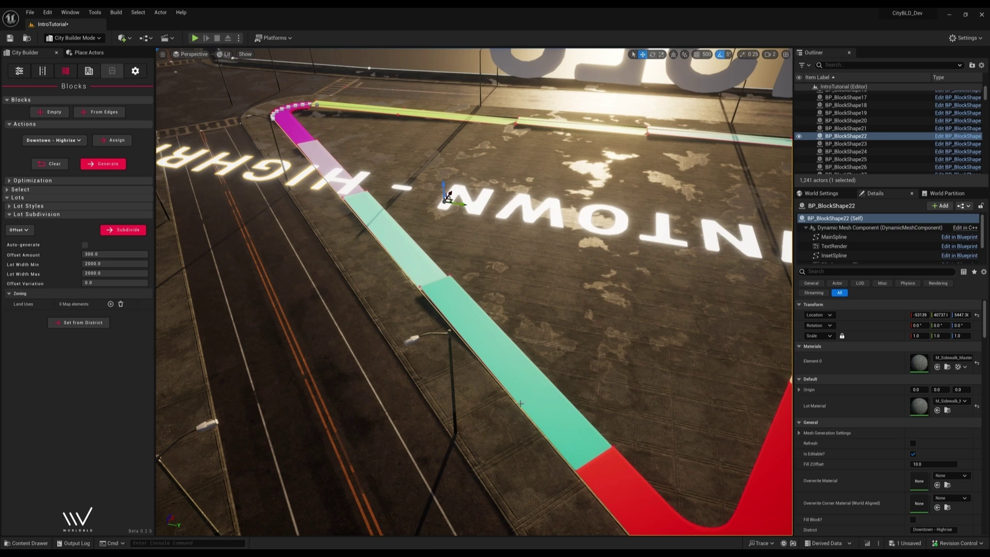
- Try larger lot depths on the triangular block, ending with an offset amount of 2000
click(107, 256)
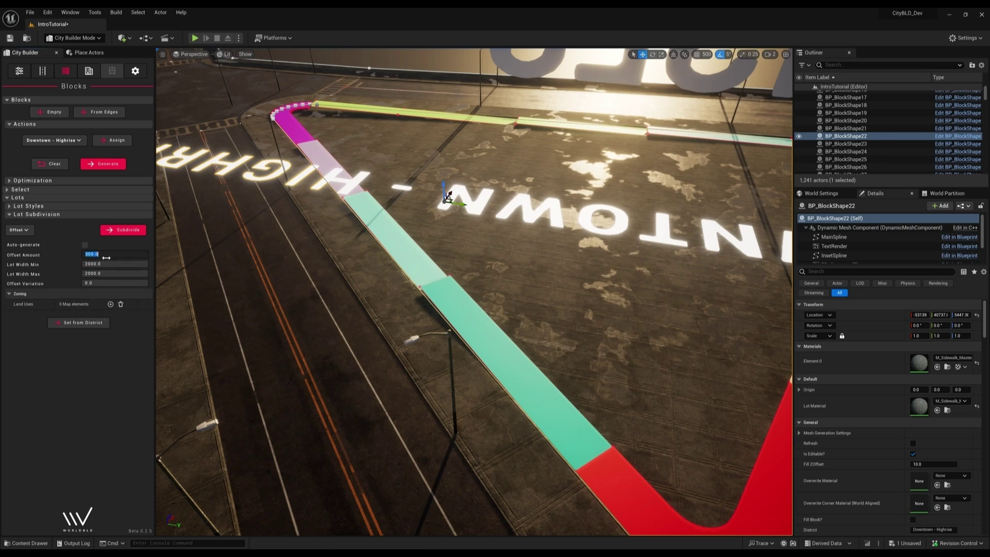
key(Return)
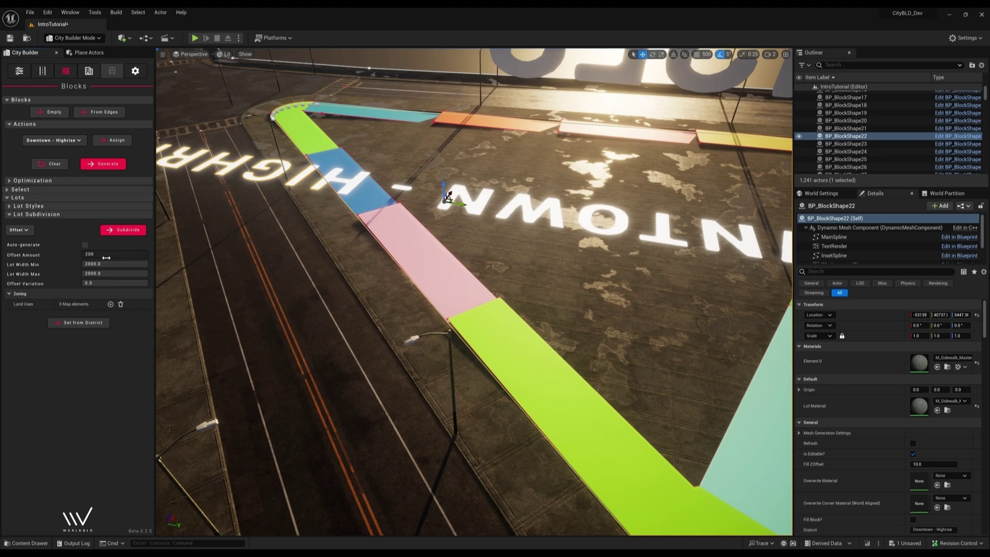
key(Return)
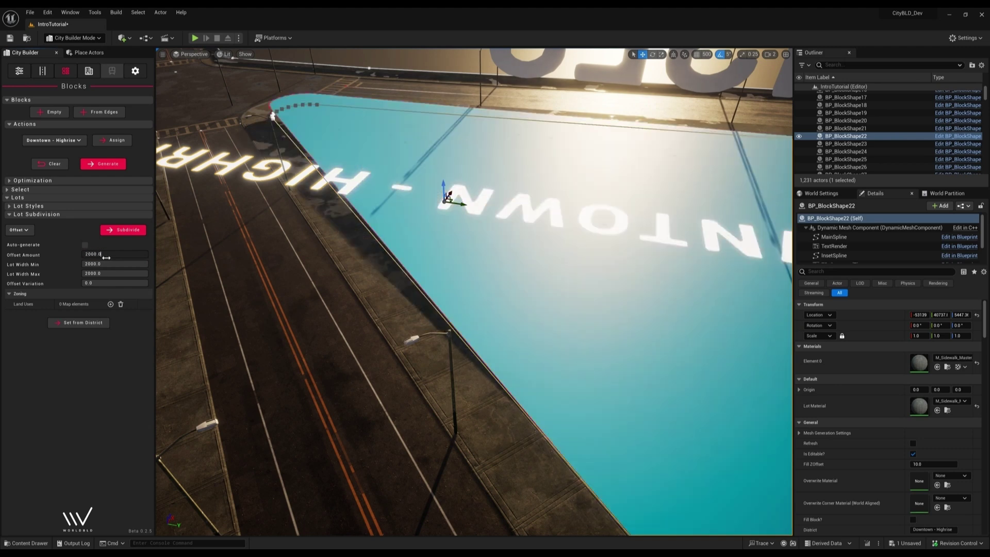
mouse_move(465, 240)
right_down()
mouse_move(510, 232)
mouse_move(465, 241)
right_up()
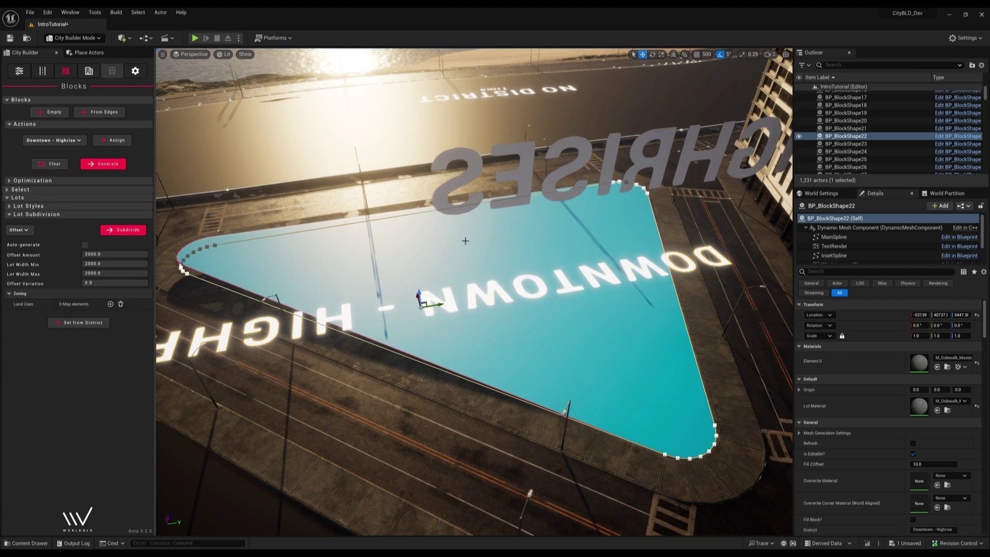
mouse_move(394, 308)
right_down()
mouse_move(369, 309)
mouse_move(369, 322)
mouse_move(428, 318)
mouse_move(397, 325)
right_up()
- Subdivide the triangular block again with an offset amount of 1000
click(111, 253)
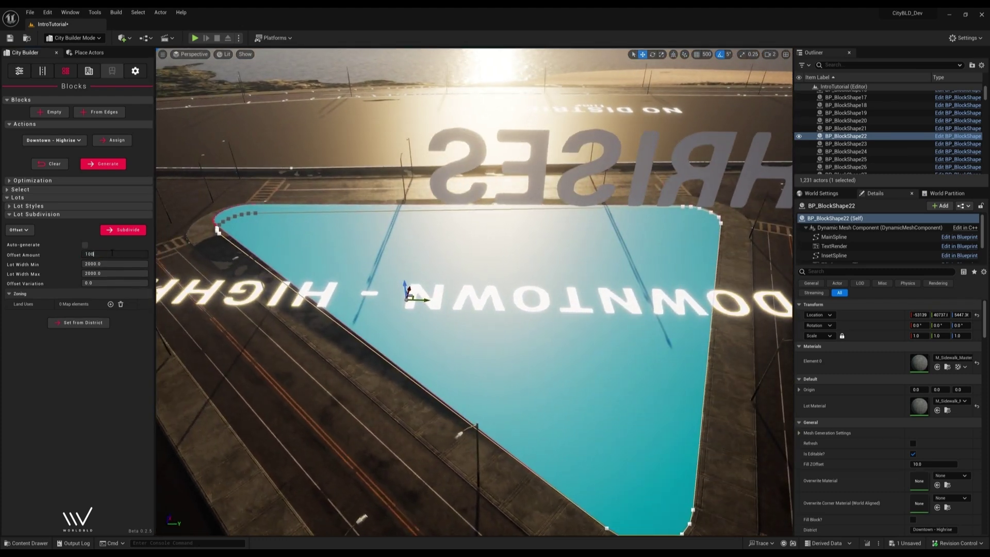
key(Return)
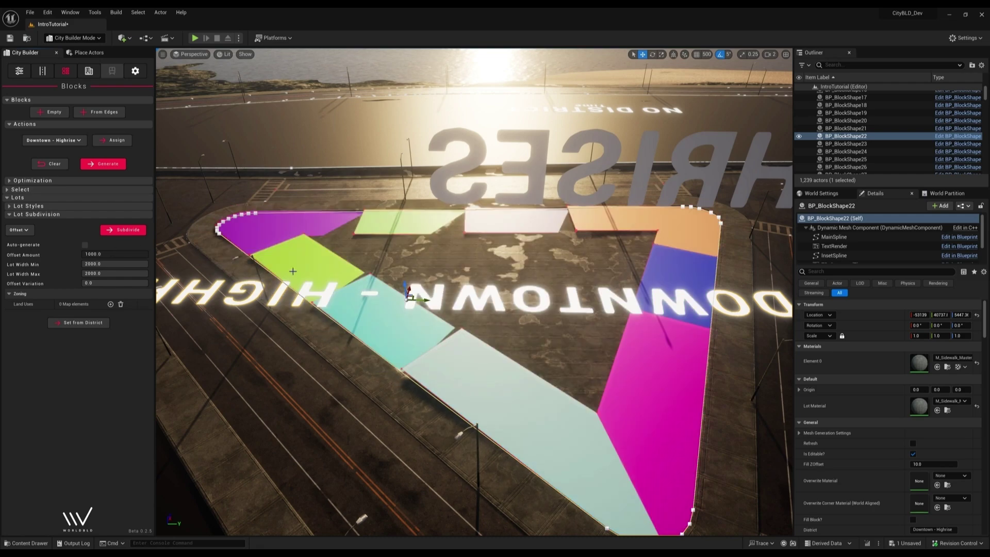
right_drag(293, 271, 425, 304)
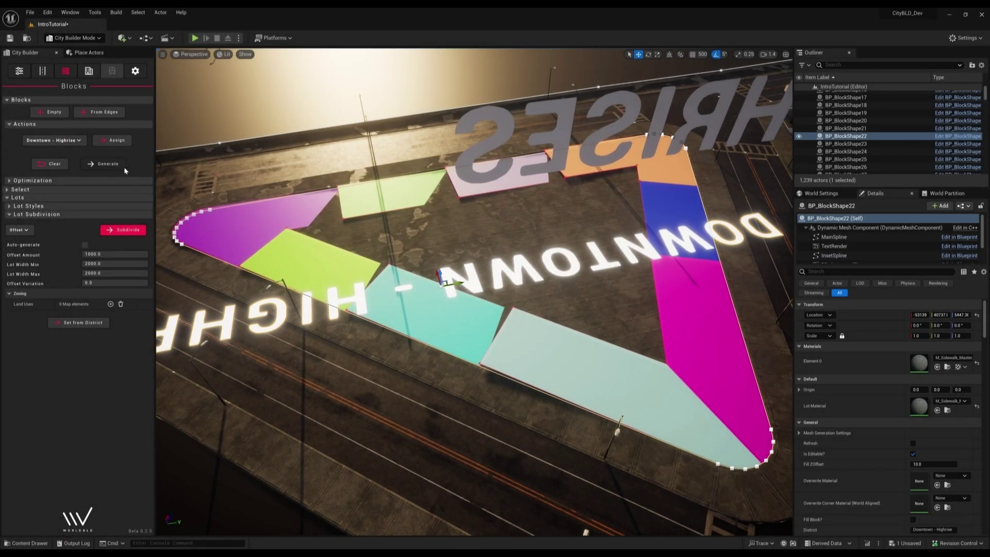
- Subdivide the triangular block with the Single Lot method
click(25, 231)
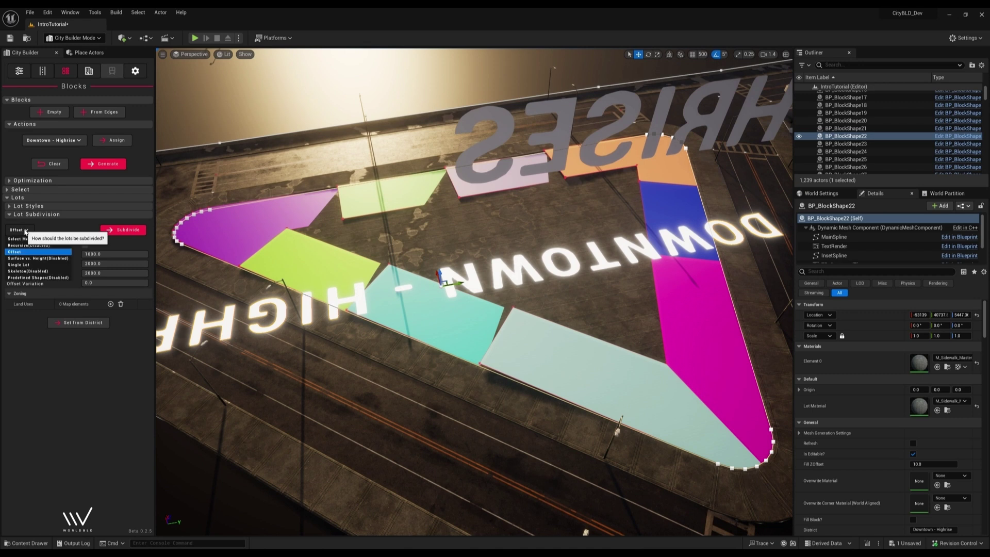
click(21, 264)
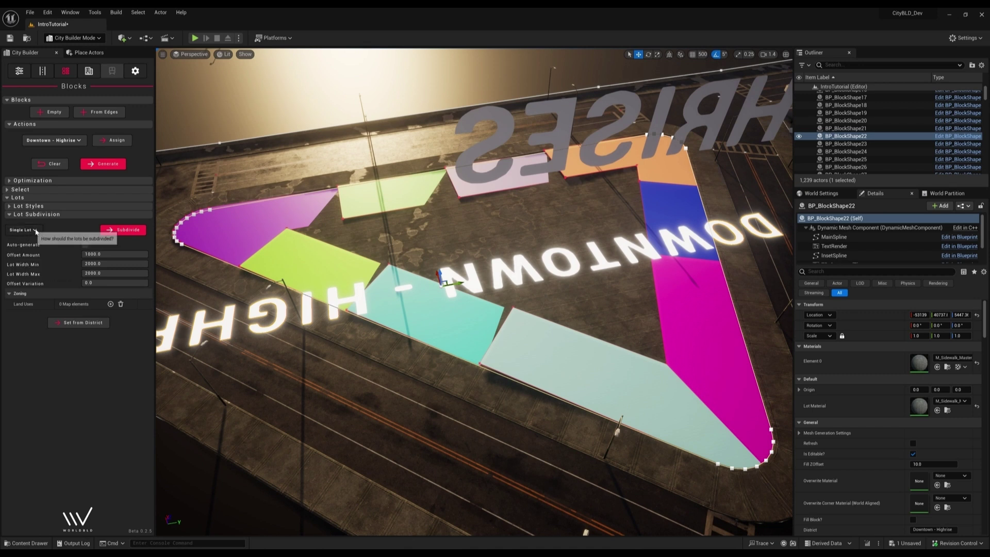
click(125, 231)
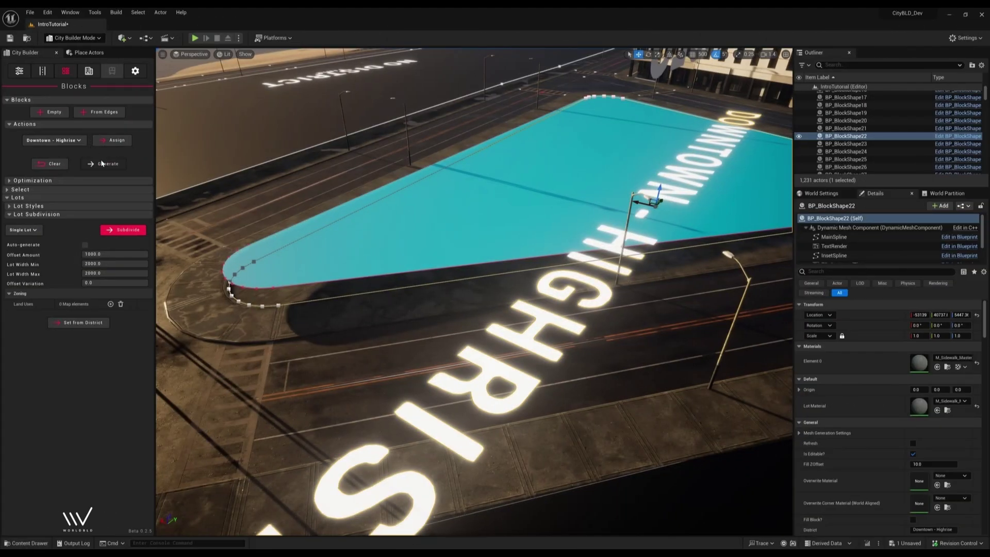
- Assign the Neoclassical A modular building style to the single triangular lot
click(88, 71)
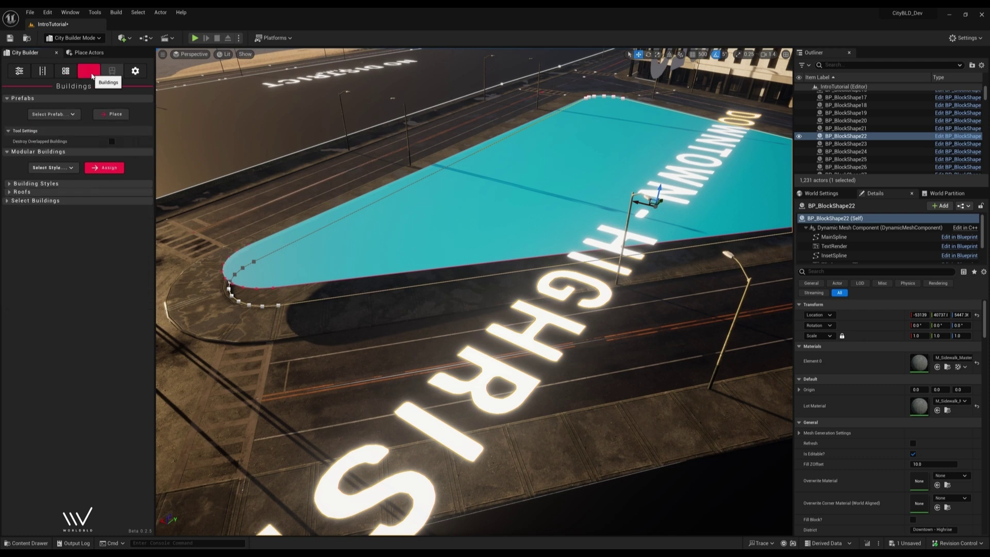
click(62, 168)
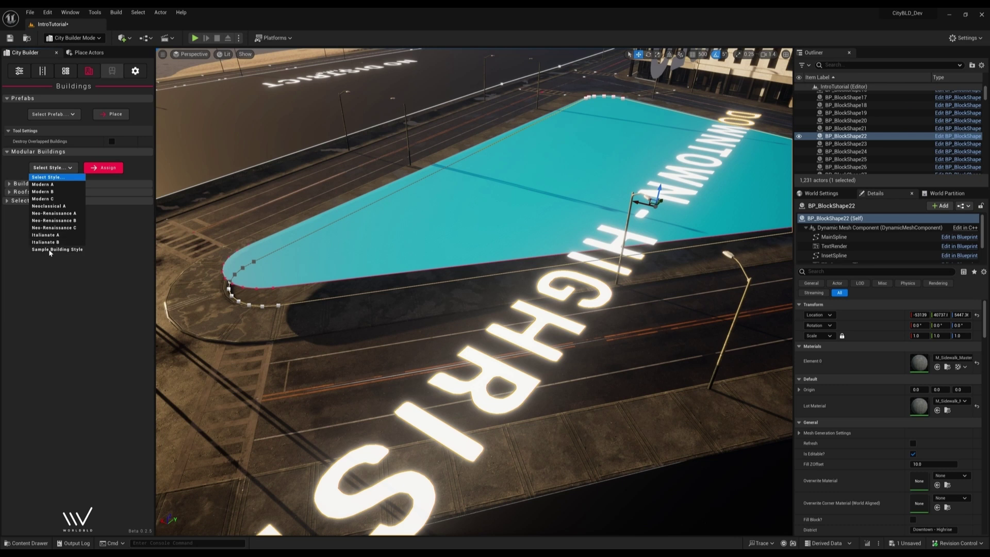
click(43, 208)
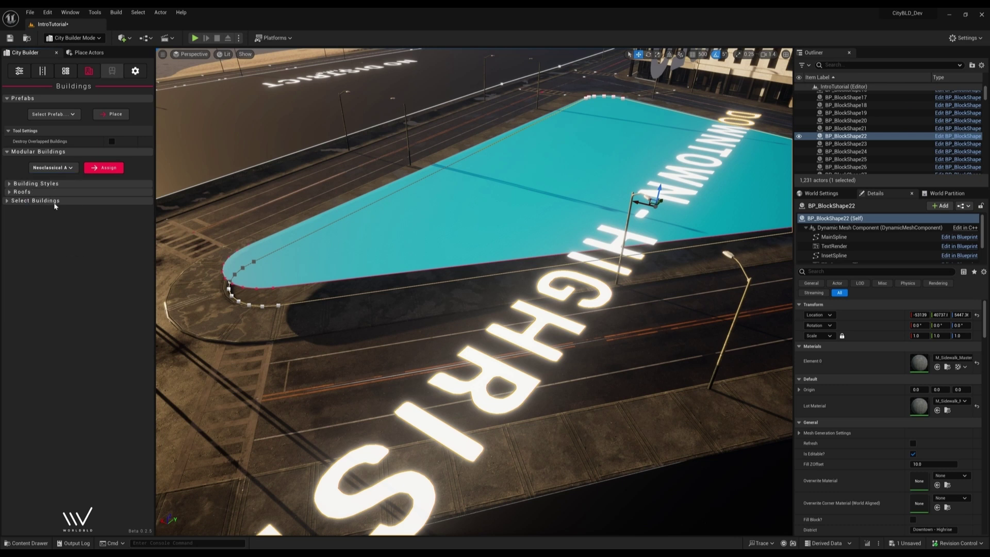
click(103, 169)
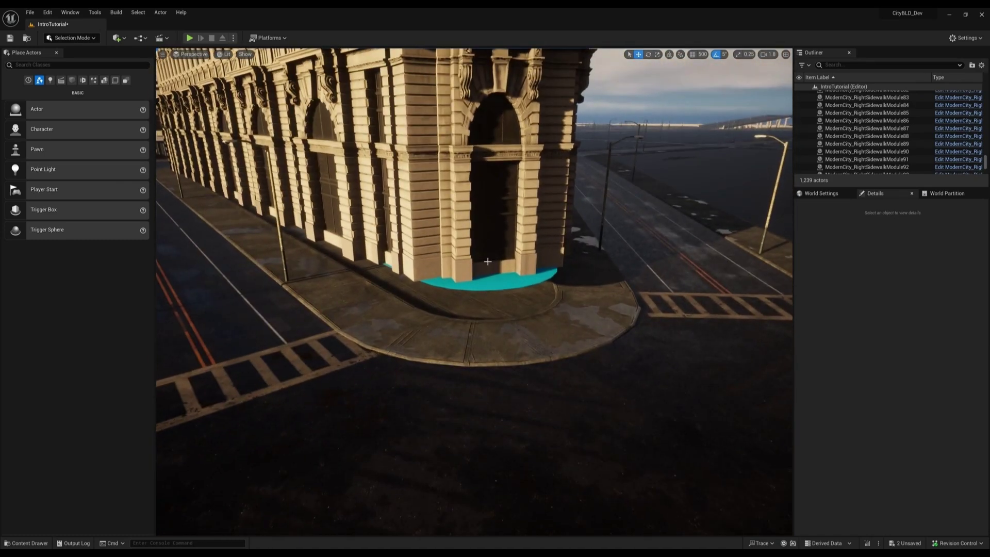
- Find the foundation settings of the neoclassical corner building and enable Generate Foundation
click(487, 258)
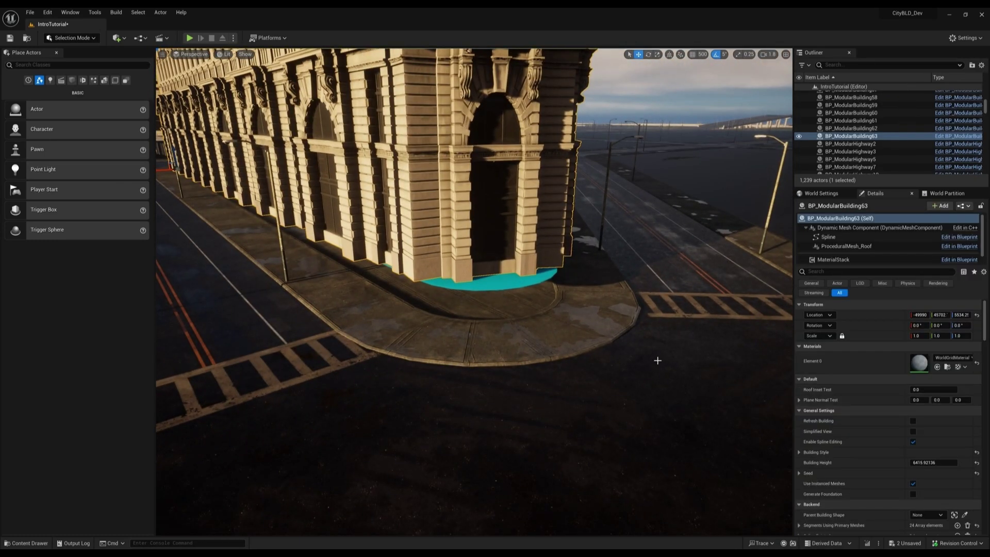
scroll(828, 384, down, 2)
scroll(827, 384, down, 2)
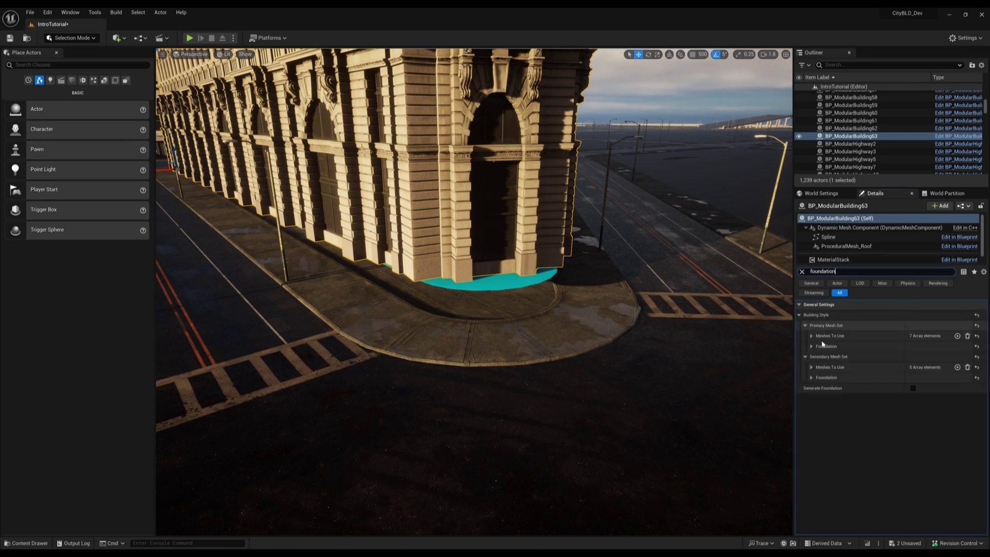
click(913, 389)
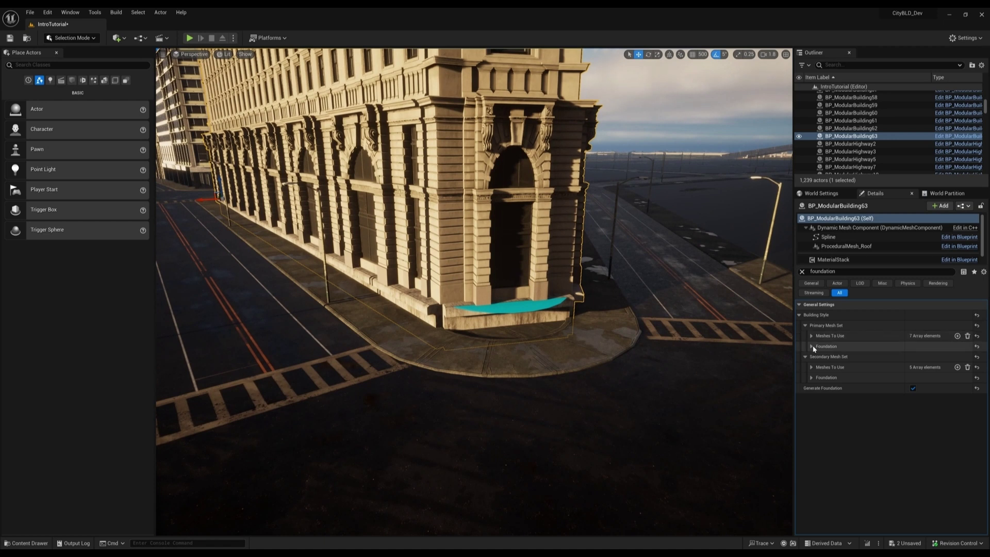
- Examine the building's primary mesh set, including its foundation placement order and the meshes it uses
click(813, 346)
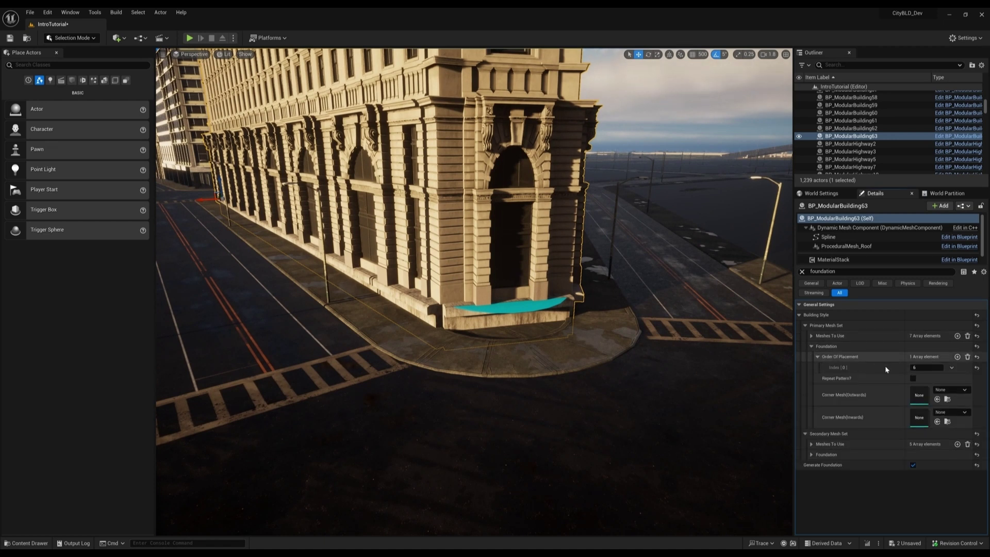
click(818, 358)
click(812, 336)
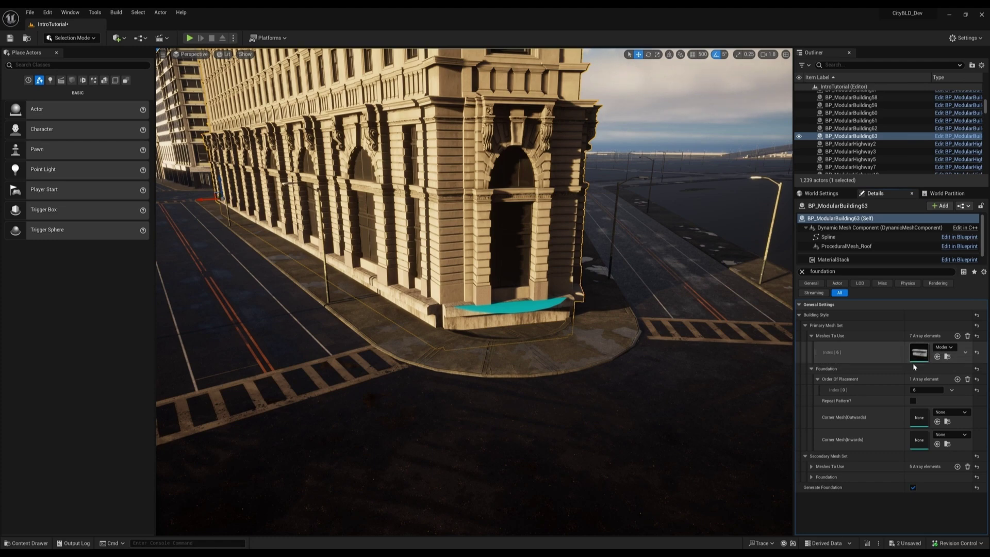
- Hide the lot surface sticking out at the building's corner by turning off Visible on its Dynamic Mesh Component, and deselect it
key(d)
right_drag(587, 301, 555, 301)
key(a)
key(w)
click(488, 313)
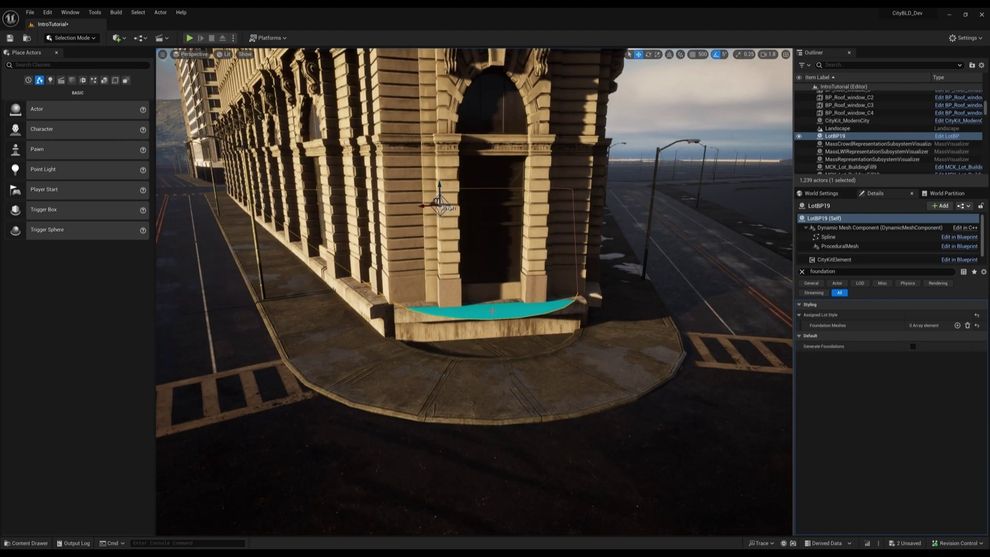
alt+drag(492, 311, 483, 315)
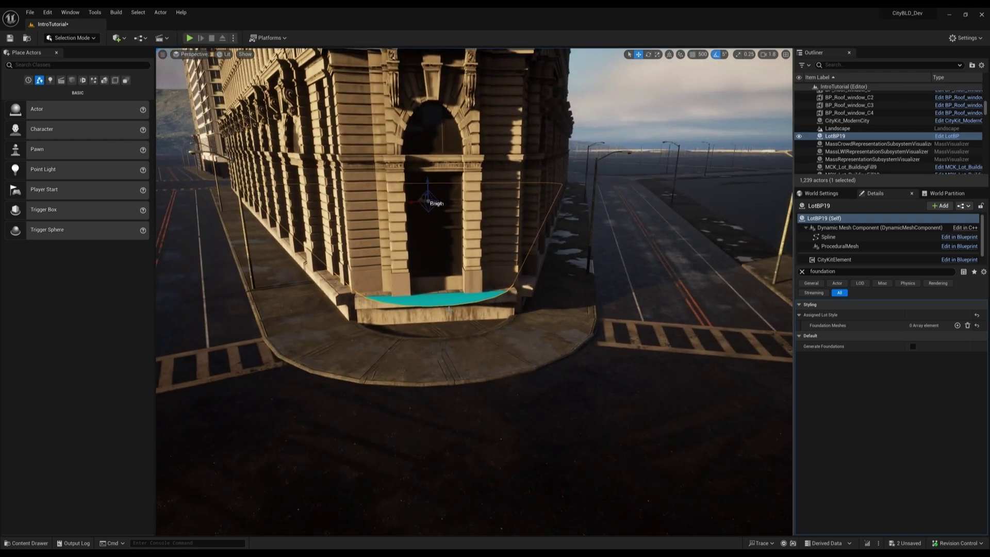
right_drag(688, 317, 645, 331)
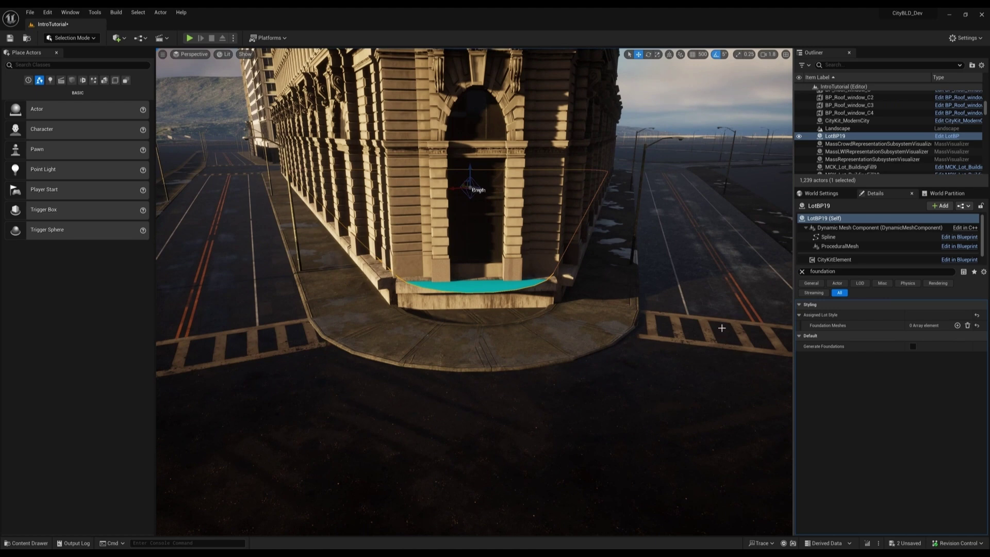
click(871, 228)
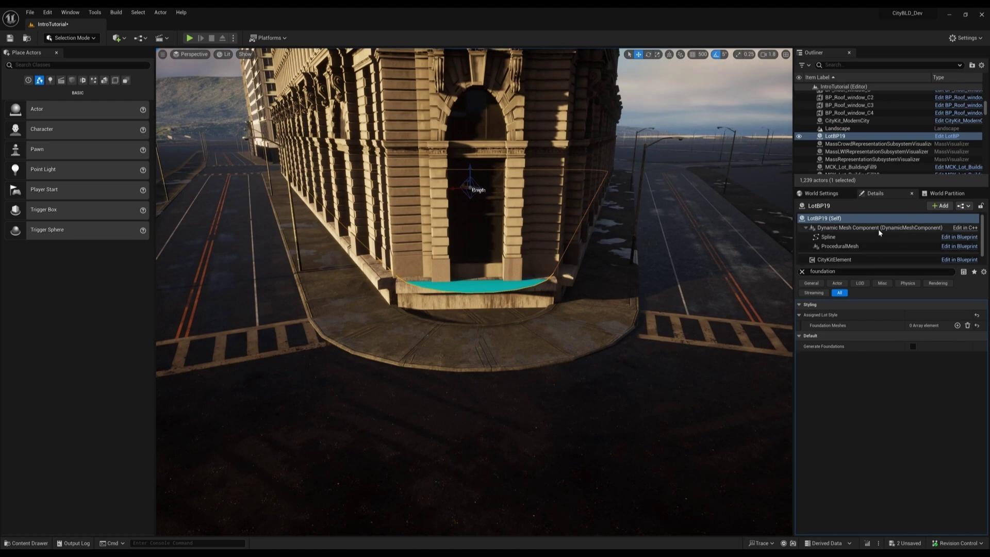
drag(837, 271, 824, 271)
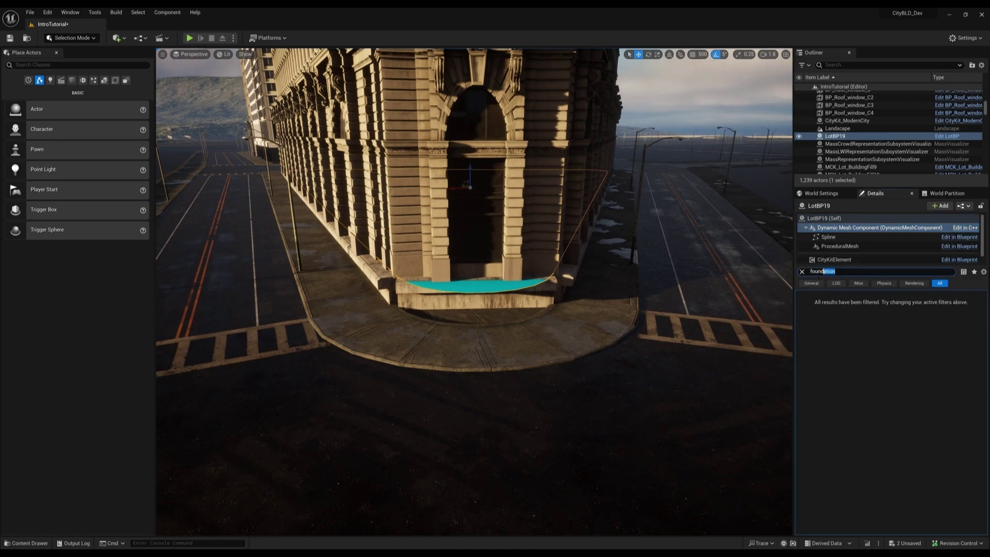
text(vis)
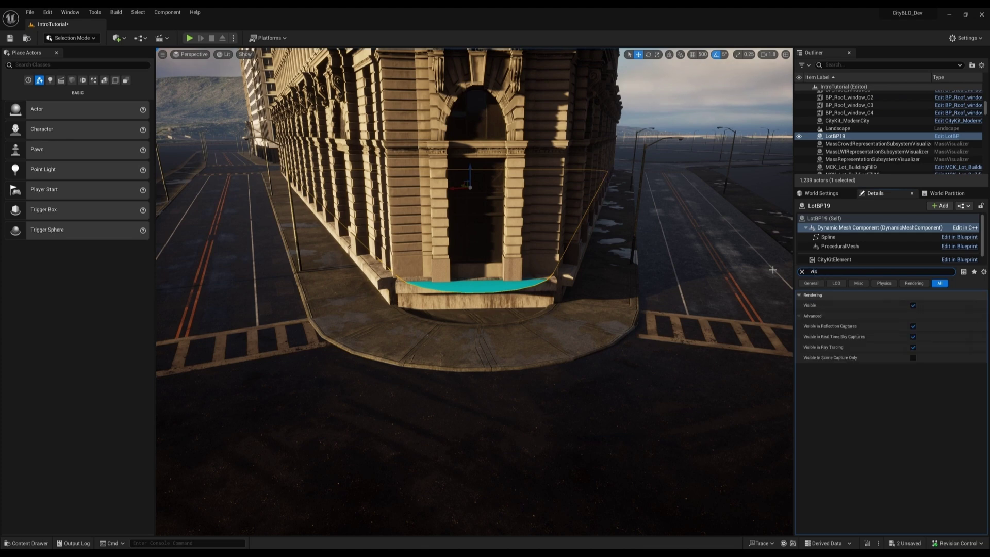
click(913, 306)
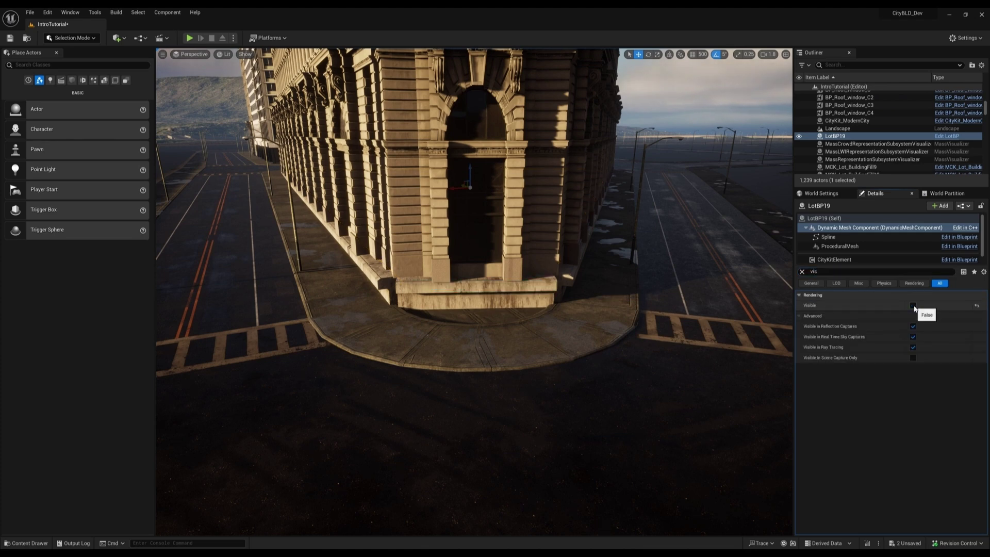
right_drag(577, 327, 580, 299)
right_drag(516, 329, 495, 323)
key(Escape)
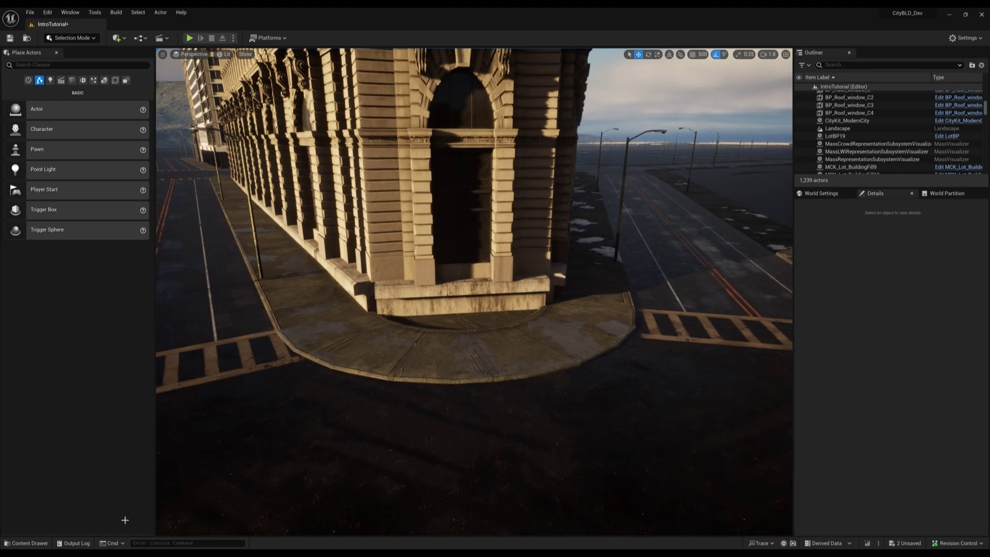
- Place the SM_Steps mesh in front of the corner entrance and rotate it about 160 degrees so the steps face the street
click(41, 542)
drag(301, 372, 445, 328)
key(e)
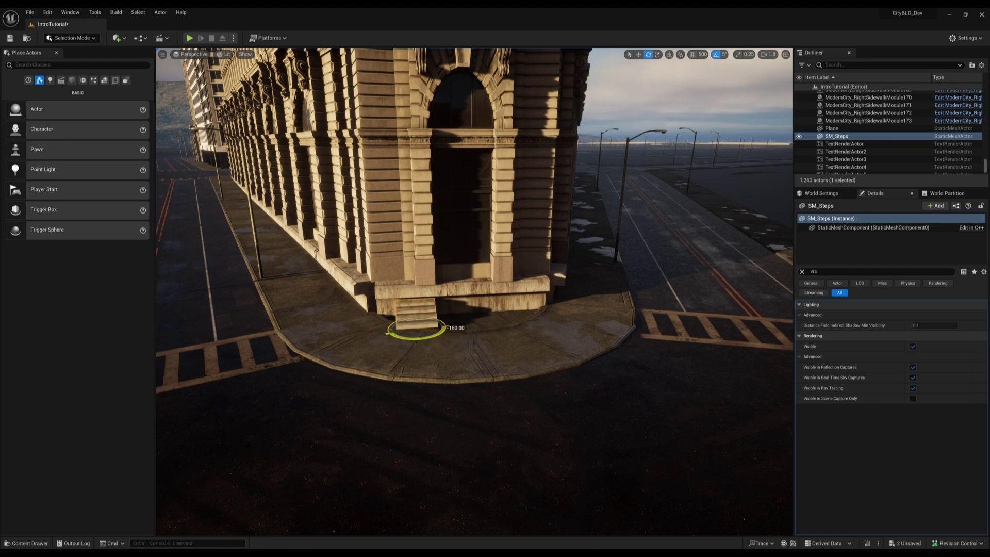
- Line the steps up with the left end of the entrance foundation and place a duplicate beside them to span its width
mouse_move(445, 328)
right_down()
mouse_move(420, 358)
mouse_move(437, 324)
right_up()
key(w)
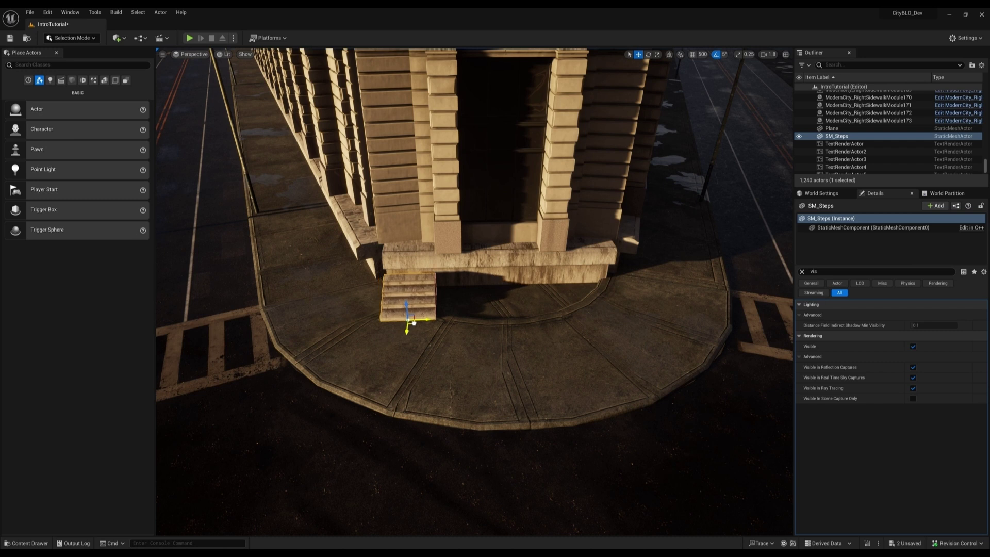
drag(428, 334, 573, 343)
key(w)
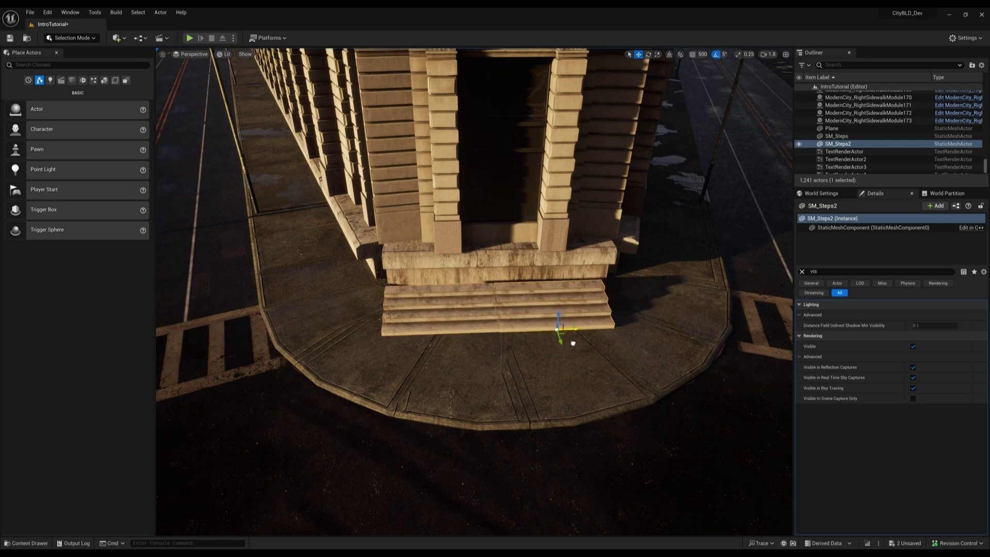
- Rotate both step meshes slightly to align with the entrance foundation and move them outward onto the sidewalk
right_drag(513, 354, 503, 355)
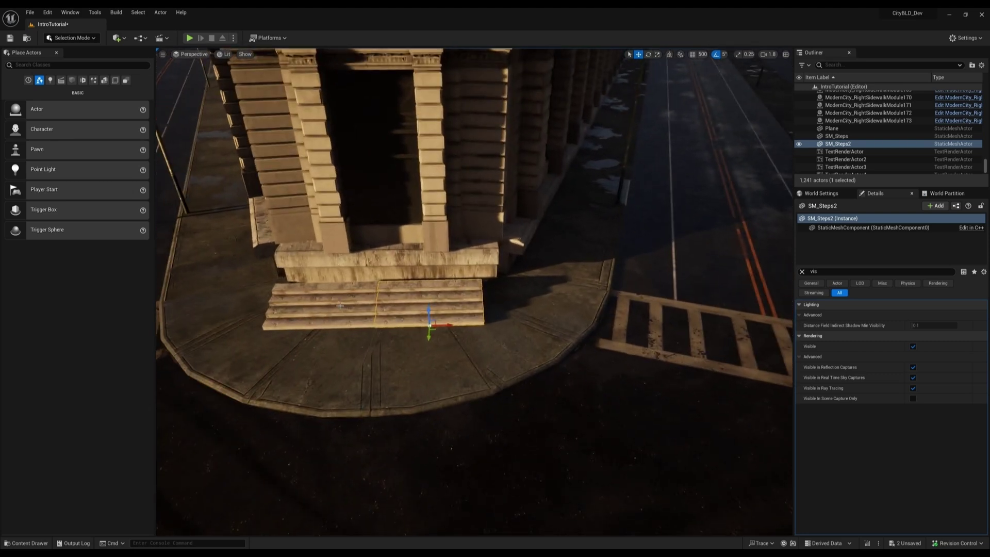
shift+click(357, 317)
key(r)
drag(337, 329, 341, 342)
key(w)
right_drag(341, 342, 340, 342)
drag(336, 343, 347, 362)
right_drag(347, 362, 588, 296)
- Duplicate the two step meshes as an upper flight against the entrance foundation, and duplicate that flight again to fill the gap beneath it
key(ctrl+d)
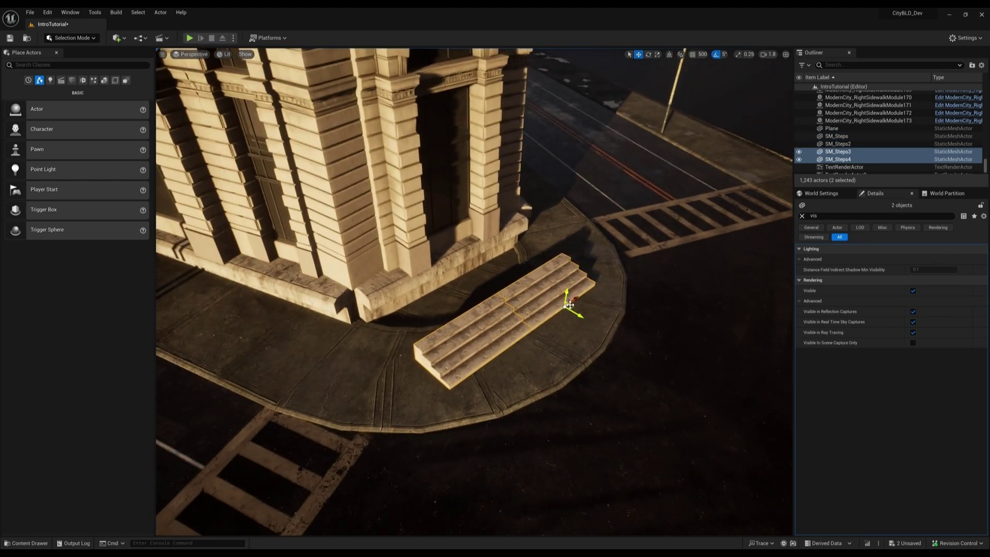
drag(570, 305, 536, 271)
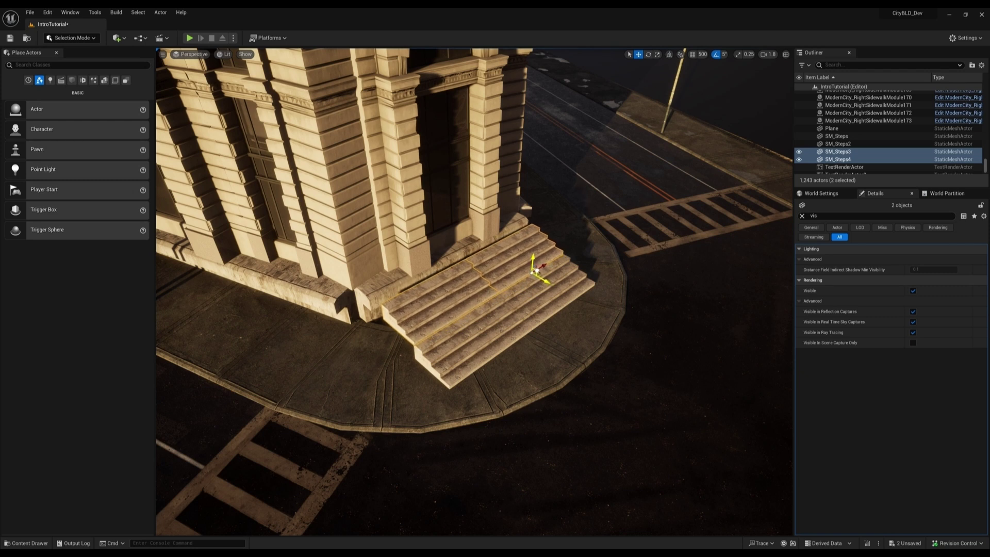
key(ctrl+d)
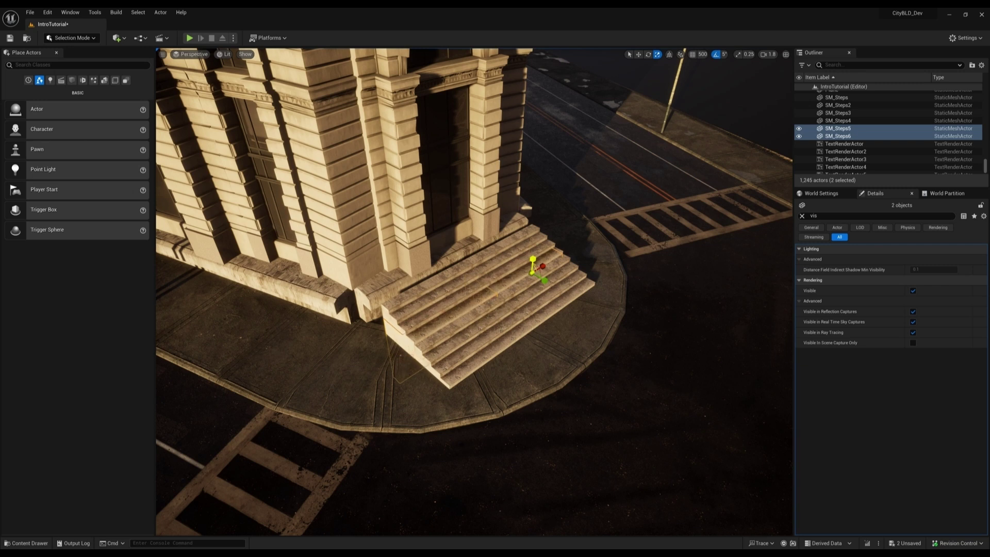
- Select all six step meshes, shift the staircase slightly back toward the corner entrance, and deselect it
ctrl+click(453, 282)
ctrl+click(499, 262)
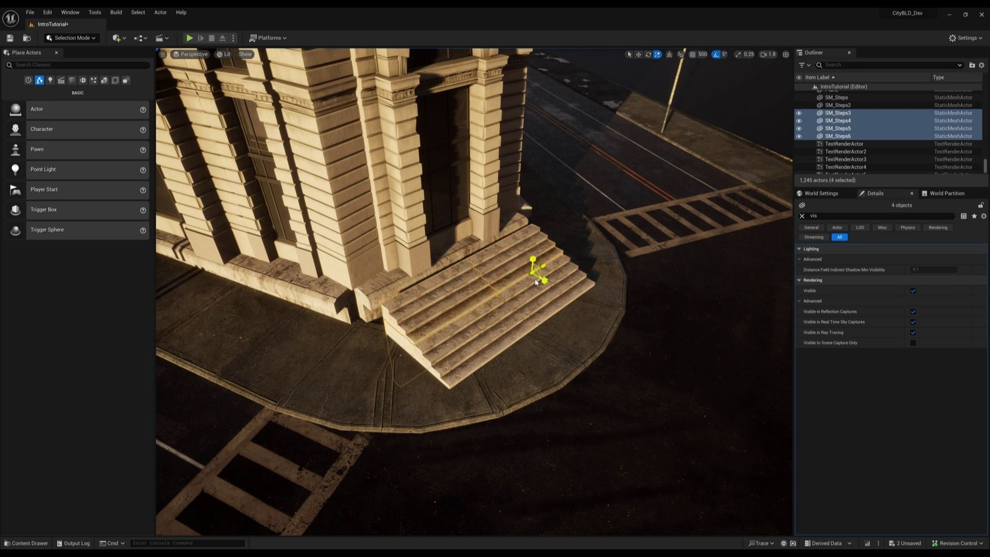
ctrl+click(537, 294)
ctrl+click(469, 312)
key(w)
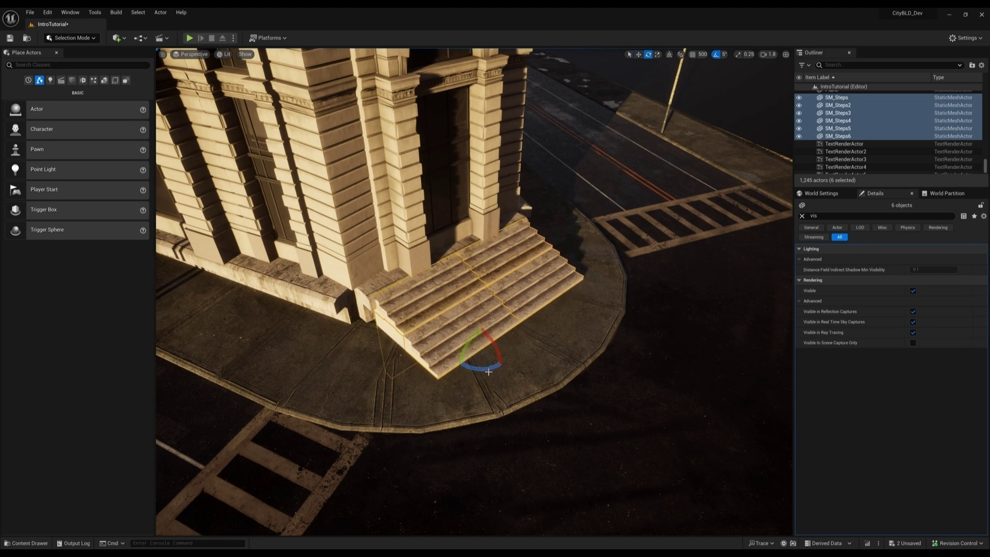
right_drag(489, 372, 491, 357)
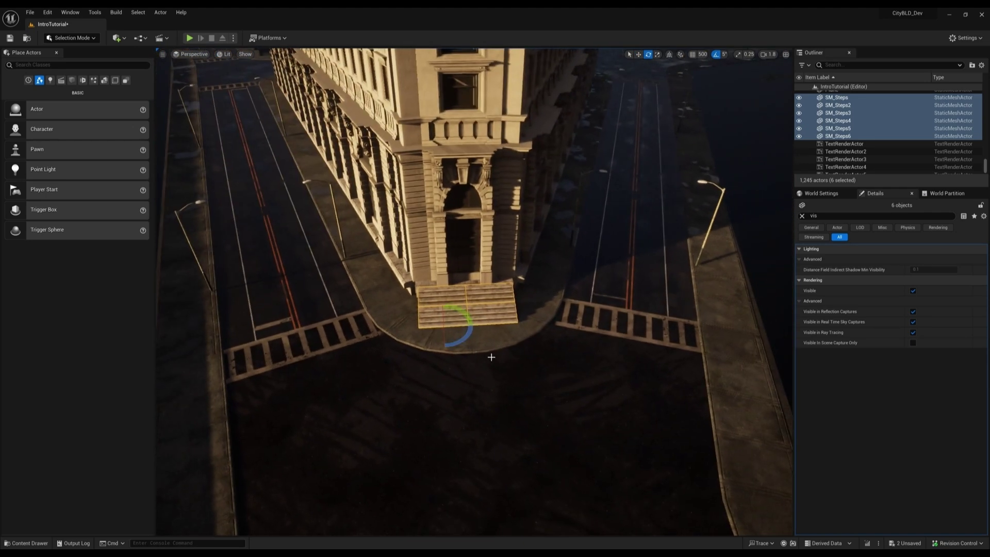
key(w)
key(g)
key(g)
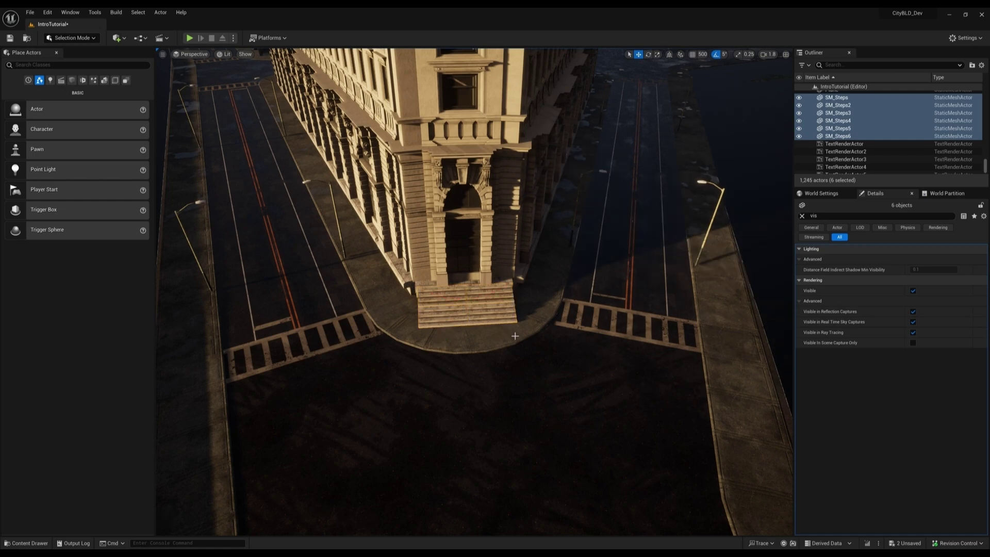
click(521, 342)
- Assign the Parking Lot district to the empty block BP_BlockShape3 across the street from the high-rises
mouse_move(538, 343)
right_down()
mouse_move(537, 299)
mouse_move(516, 364)
mouse_move(555, 387)
mouse_move(492, 394)
mouse_move(521, 399)
mouse_move(523, 336)
right_up()
key(e)
scroll(530, 336, up, 1)
key(d)
key(a)
key(d)
key(a)
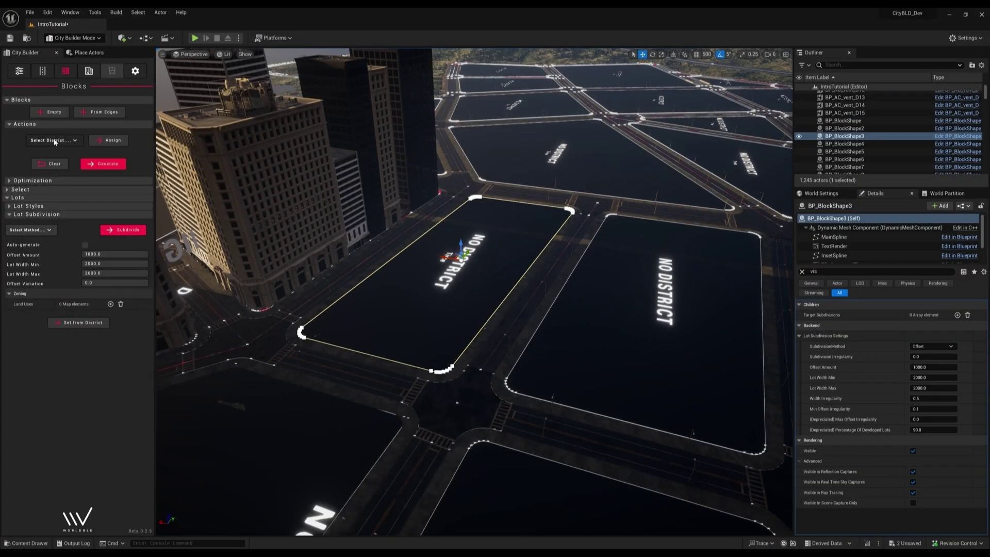
click(54, 141)
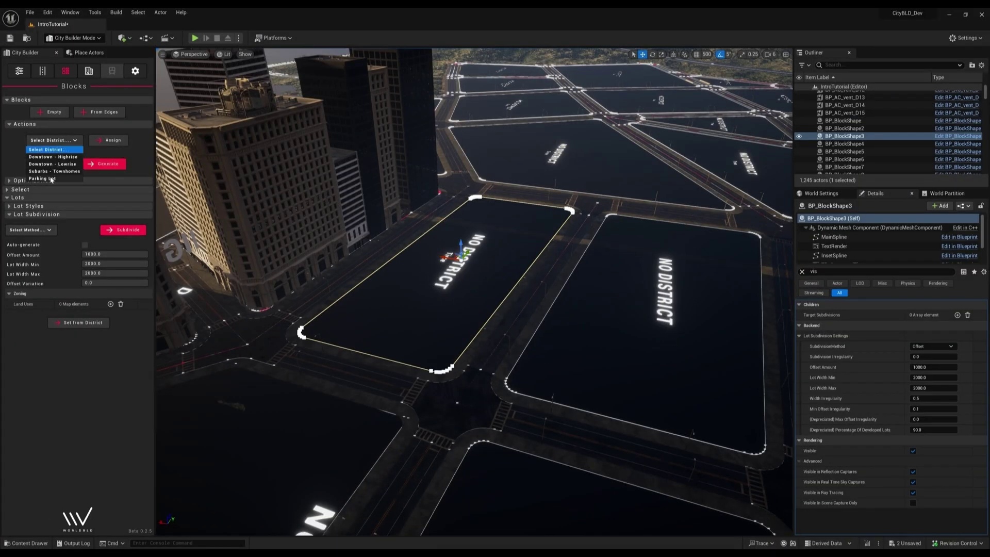
click(35, 179)
click(103, 140)
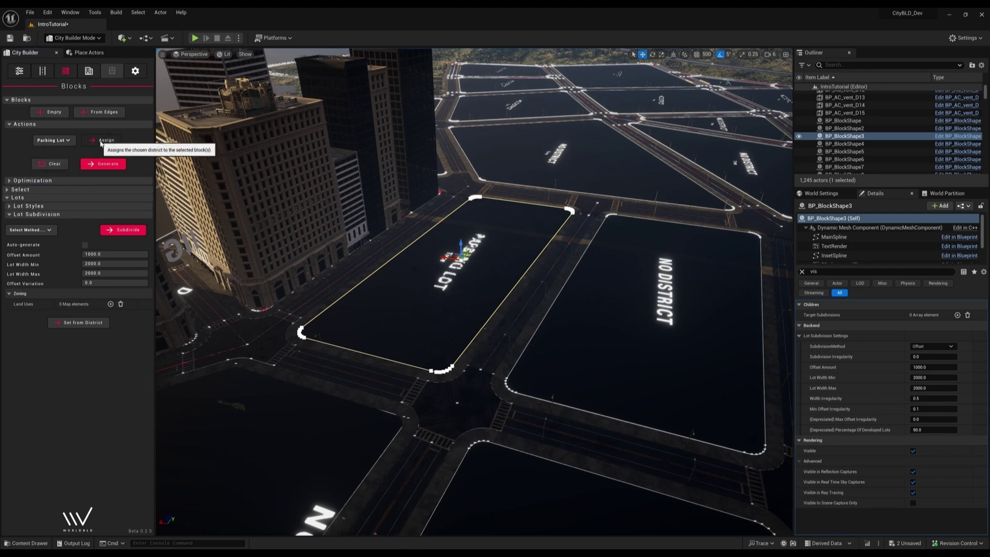
- Generate the contents of the selected Parking Lot block
mouse_move(384, 277)
right_down()
mouse_move(412, 289)
mouse_move(434, 273)
mouse_move(389, 281)
right_up()
scroll(388, 282, down, 3)
key(g)
key(w)
right_drag(451, 310, 438, 289)
key(g)
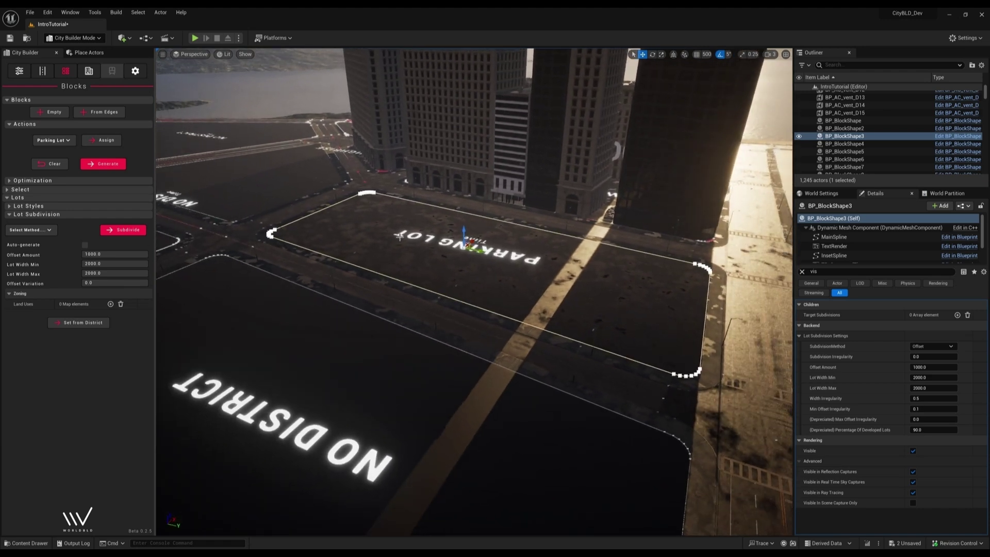
click(107, 166)
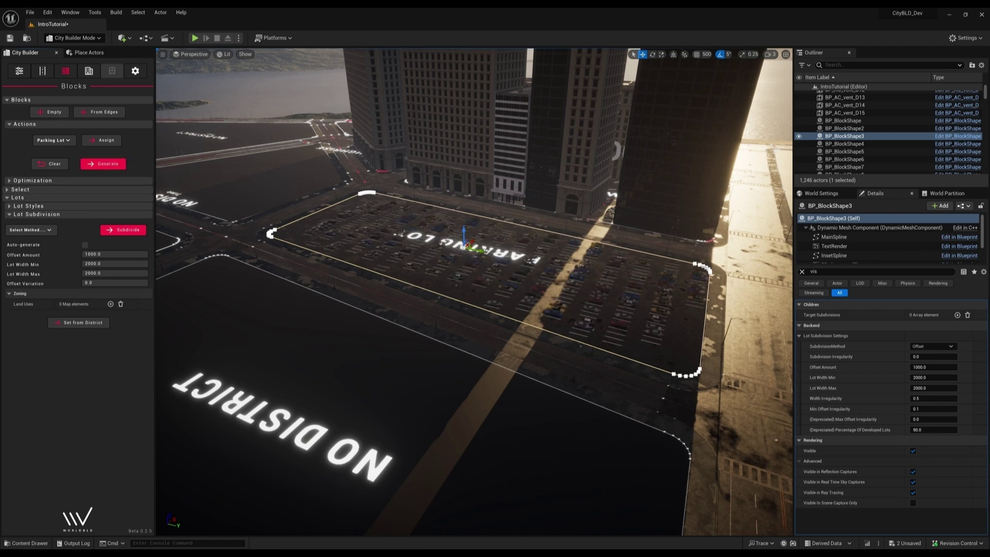
- Assign the Downtown - Highrise district to the irregular block across the street from the corner building's steps, and deselect the block
right_drag(480, 347, 505, 347)
key(w)
right_drag(474, 292, 418, 289)
scroll(474, 291, down, 1)
key(s)
scroll(474, 292, down, 1)
key(w)
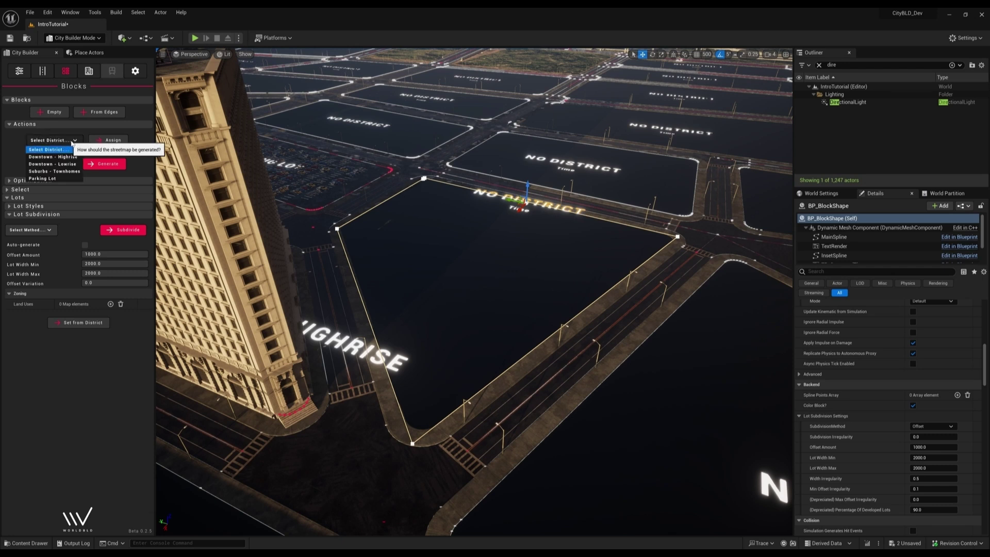
click(102, 143)
right_drag(548, 285, 540, 282)
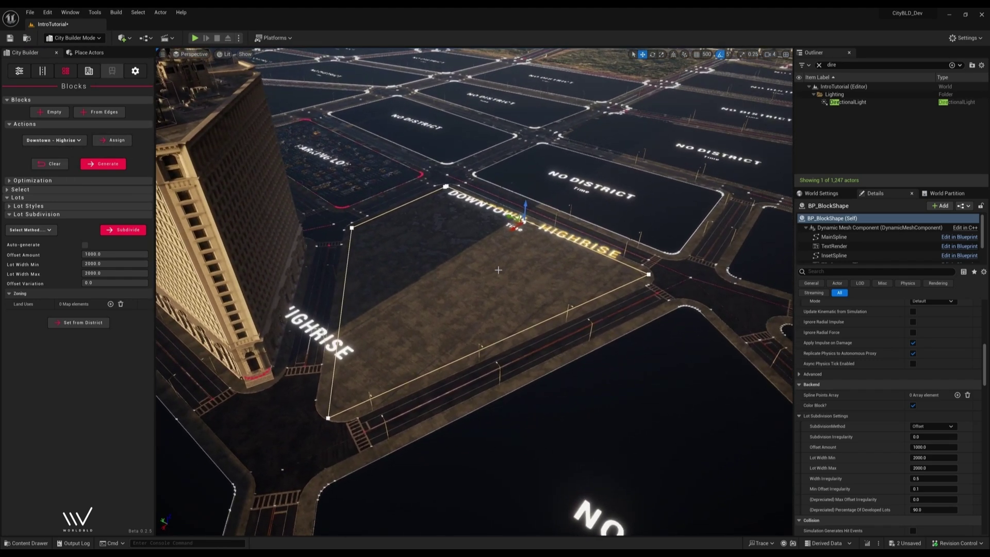
click(443, 256)
- Place the Modern - Tower (A) prefab at the back of the new Downtown - Highrise block, rotated to suit the block's edges
click(90, 72)
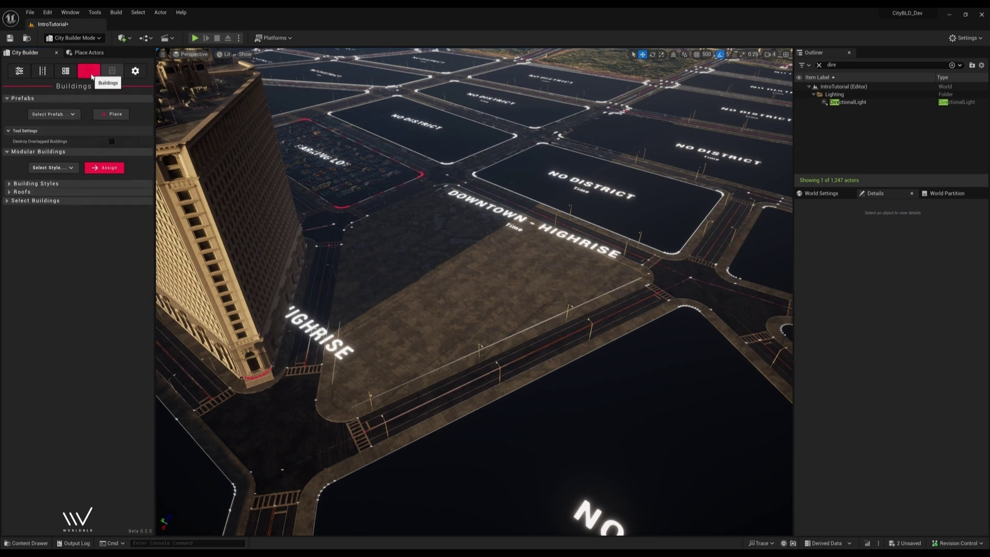
click(70, 116)
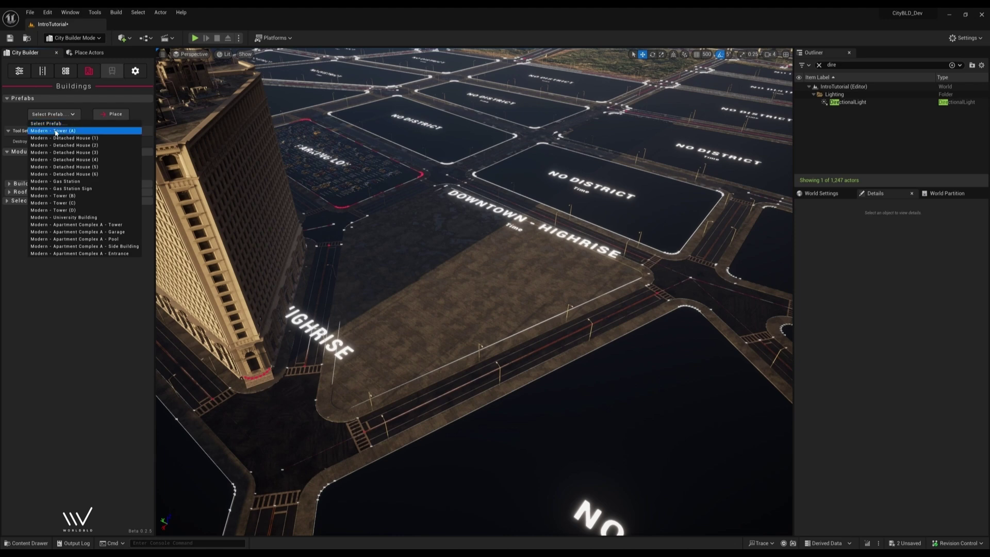
click(56, 131)
click(116, 114)
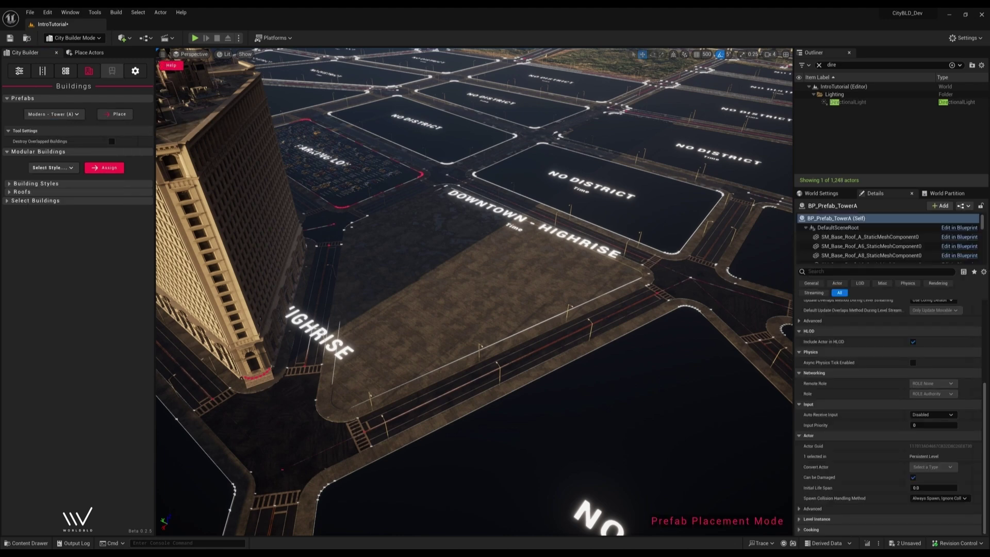
right_drag(425, 236, 454, 232)
key(s)
right_drag(491, 283, 467, 308)
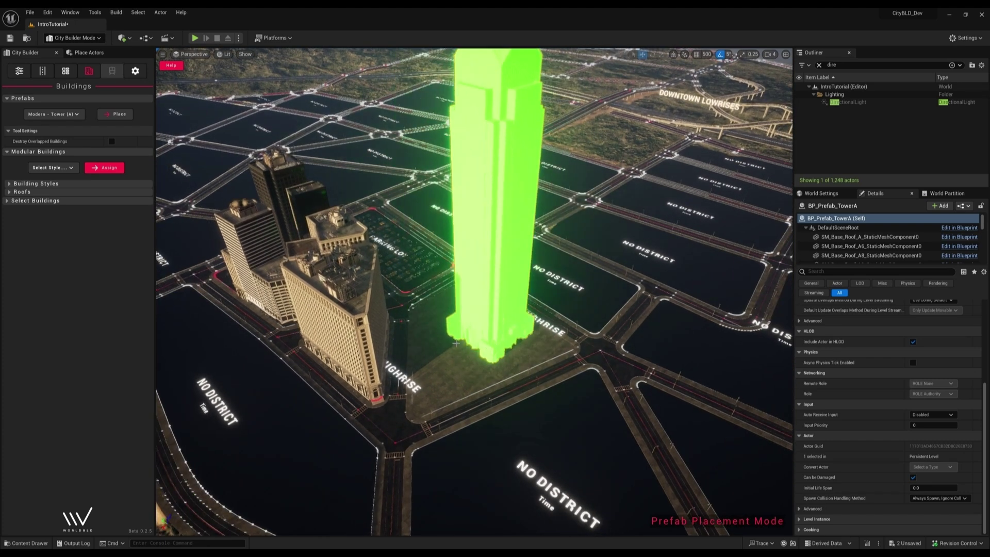
scroll(461, 317, up, 8)
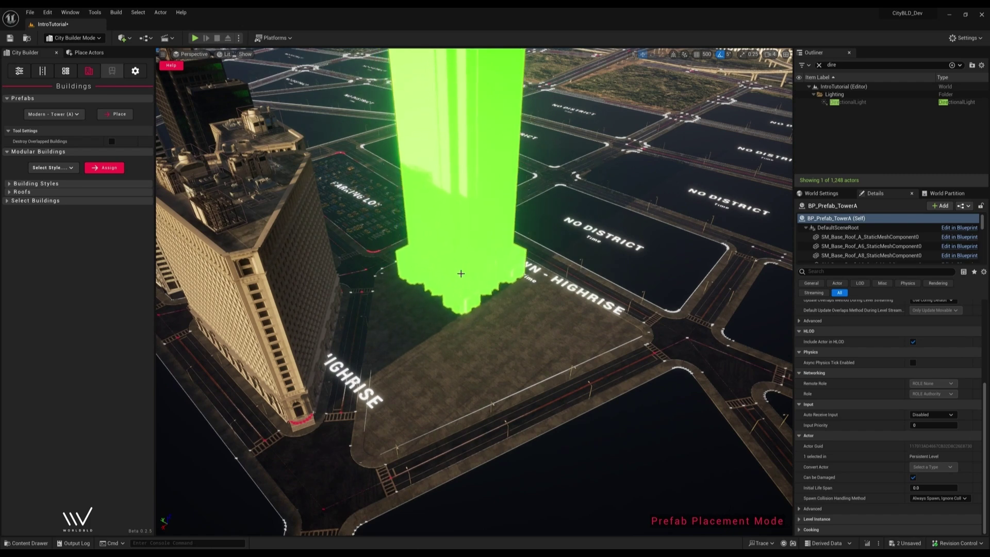
click(461, 274)
- Switch to Foliage mode, search the content for "nyc demo tree" and add three NYCDemo tree foliage types for painting
key(s)
mouse_move(461, 273)
right_down()
mouse_move(461, 166)
mouse_move(461, 191)
mouse_move(492, 218)
mouse_move(544, 243)
mouse_move(569, 238)
mouse_move(461, 274)
right_up()
key(a)
key(w)
scroll(543, 243, up, 1)
right_drag(437, 310, 437, 310)
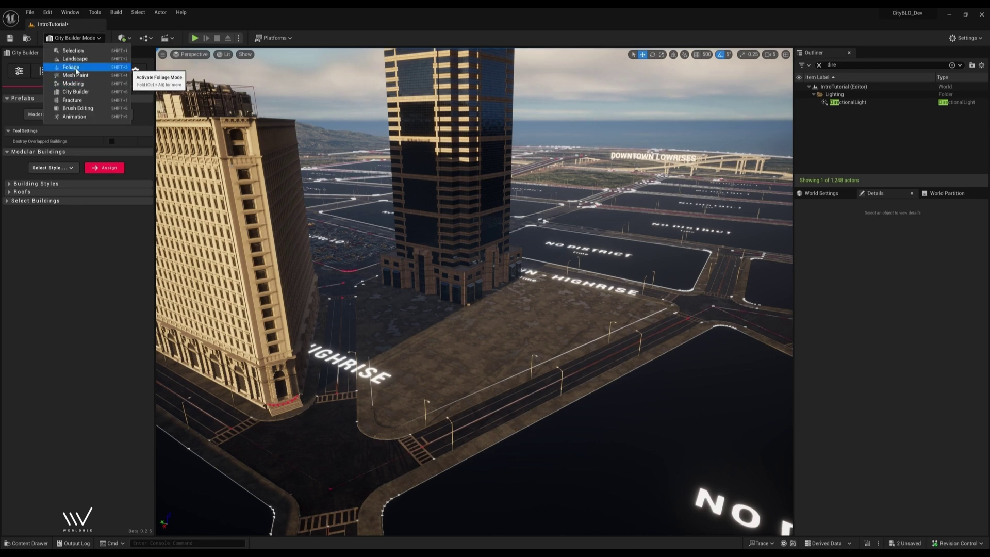
click(77, 72)
click(26, 543)
text(nyc demo tree)
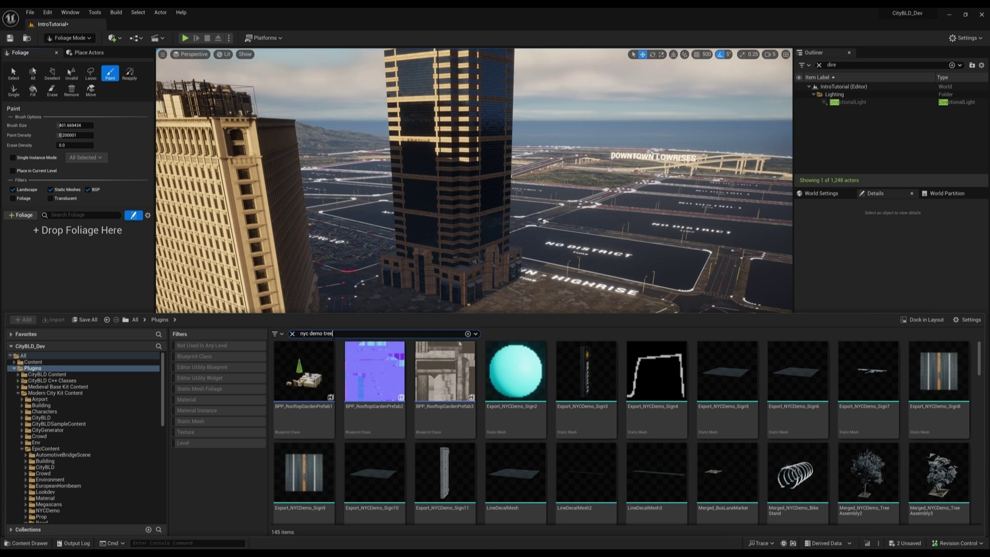
click(445, 472)
drag(274, 387, 57, 233)
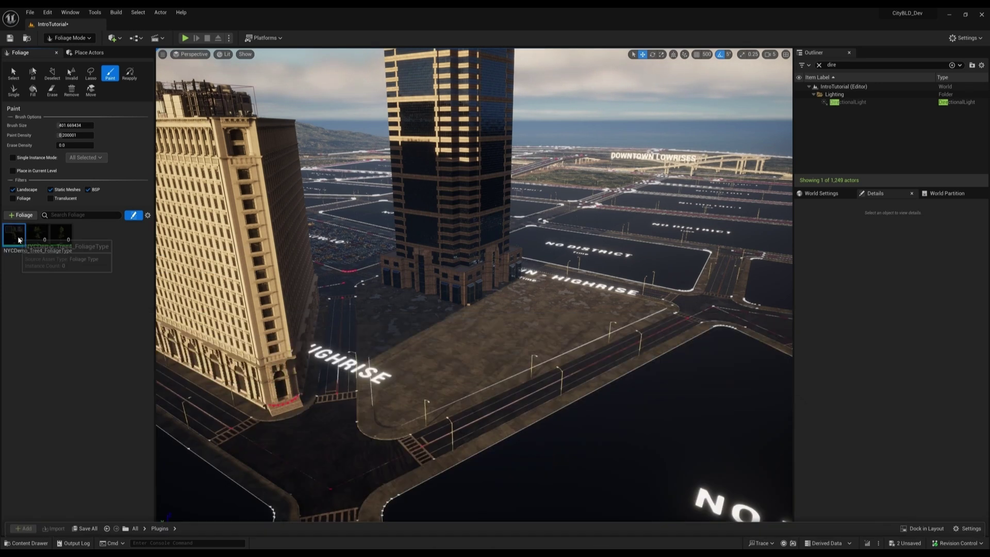
- Set the foliage brush size to 200 and paint trees along the edges of the open ground around the tower
text(200)
key(Return)
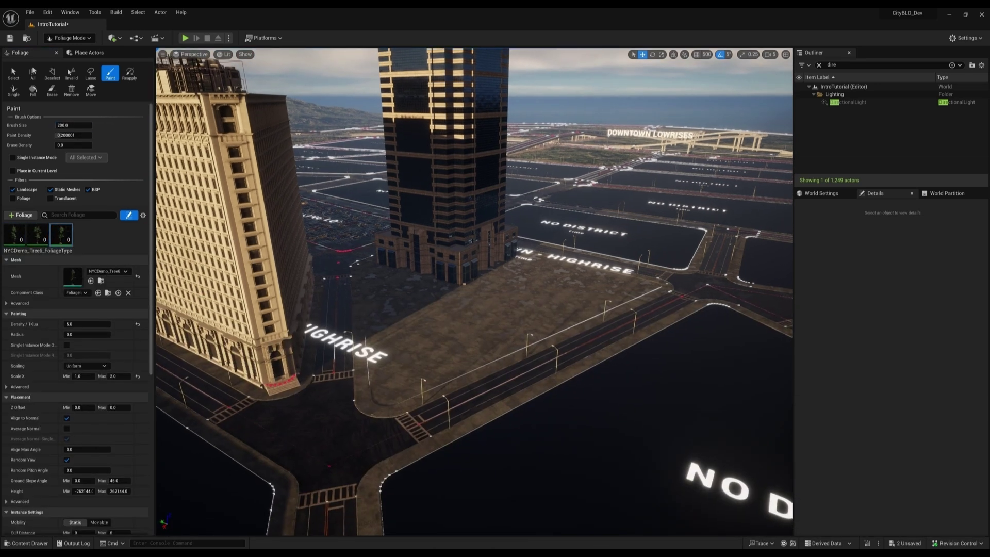
click(389, 382)
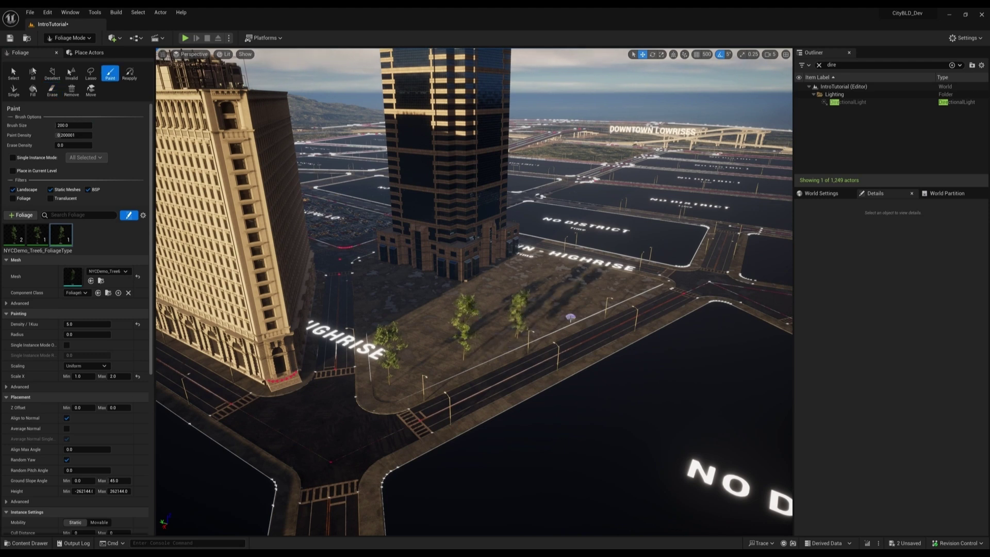
click(570, 317)
right_drag(571, 317, 497, 319)
click(518, 333)
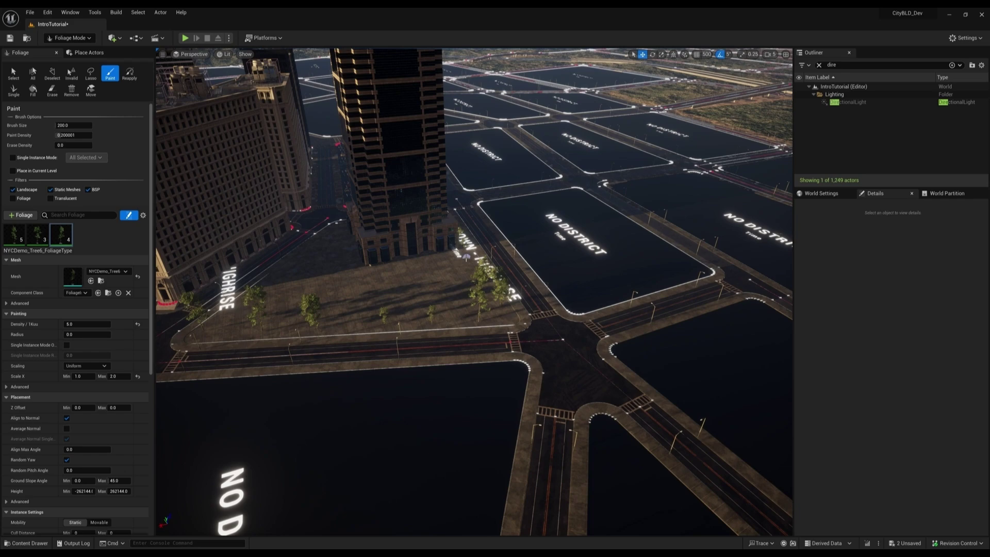
mouse_move(466, 257)
right_down()
mouse_move(402, 263)
mouse_move(450, 290)
right_up()
click(567, 251)
click(426, 276)
click(449, 291)
- Return to City Builder mode and spawn ModernCity_LeftQuay modules along the left side of the shoreline road
click(78, 91)
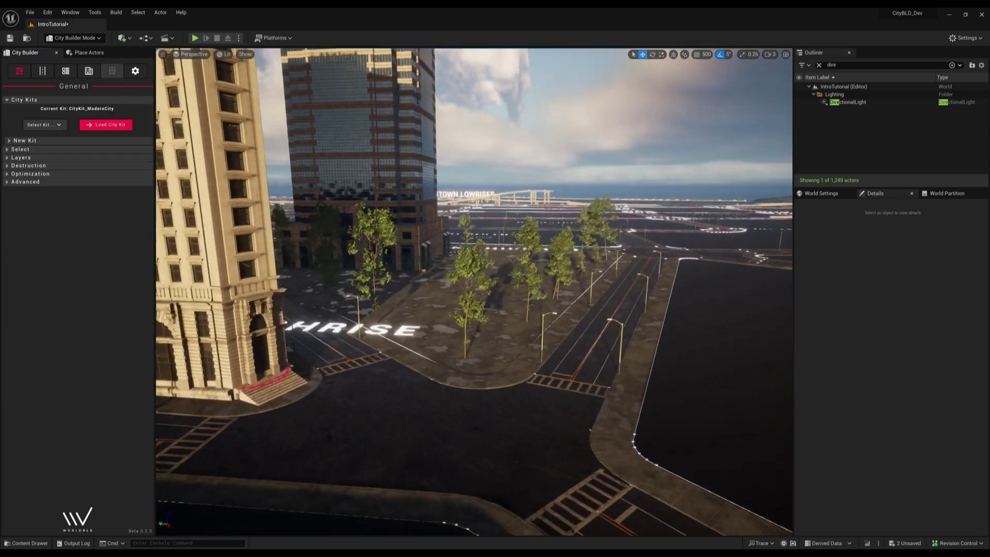
mouse_move(474, 291)
right_down()
mouse_move(448, 305)
mouse_move(459, 289)
mouse_move(475, 310)
right_up()
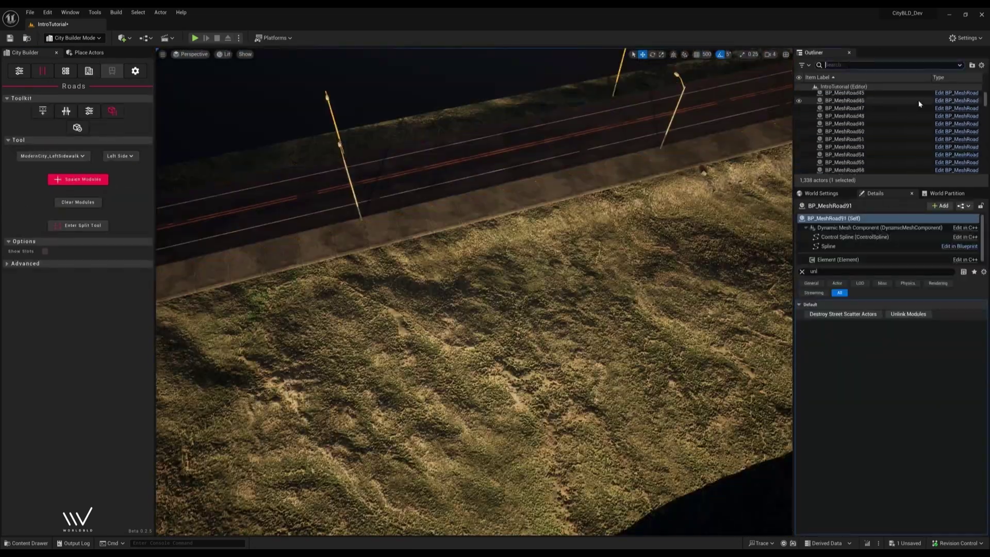
click(118, 156)
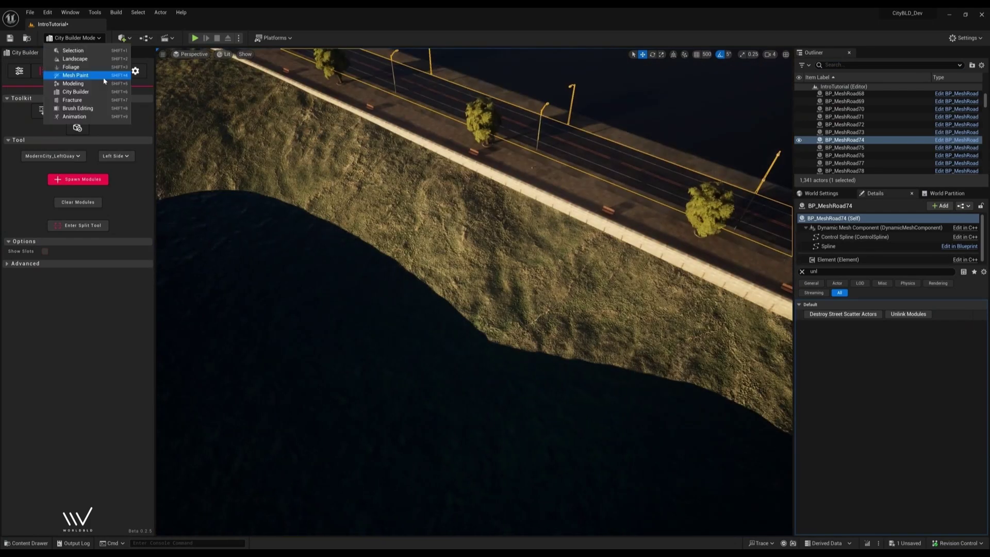
- Flatten the terrain outside the quay wall in Landscape mode and return to Selection mode
click(77, 52)
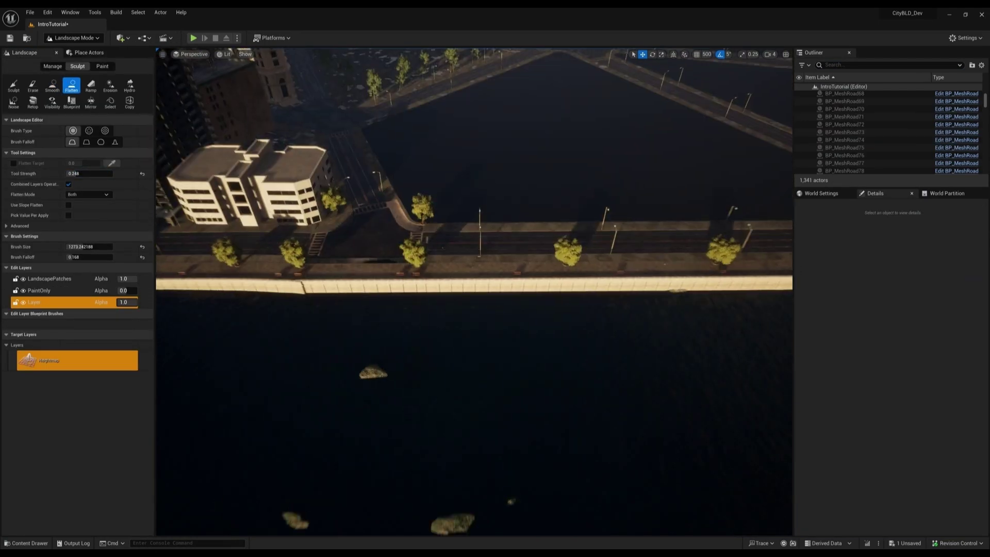
key(shift+1)
click(467, 254)
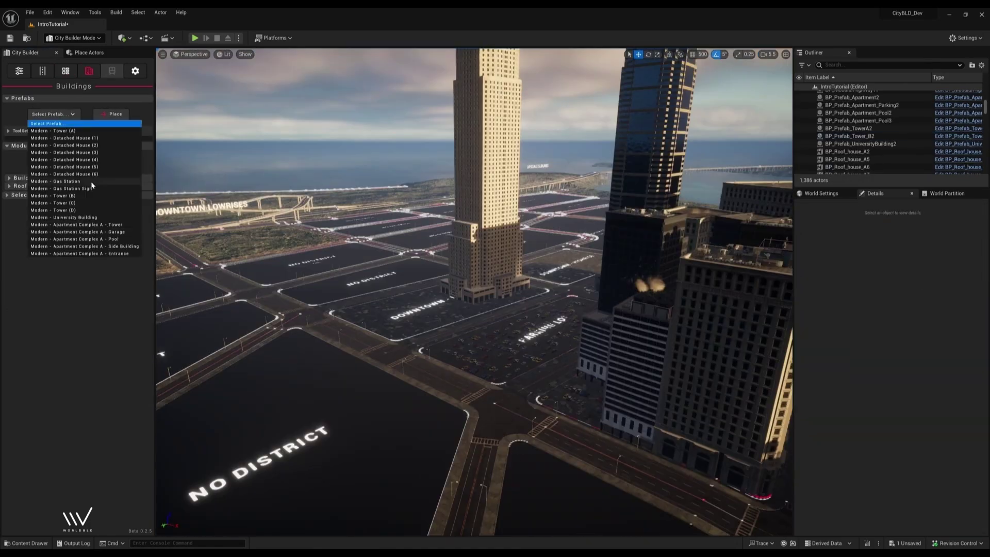
- Place the Modern - Gas Station, Apartment Complex A - Entrance and Apartment Complex A - Pool prefabs on the city blocks, rotating them to fit
click(56, 181)
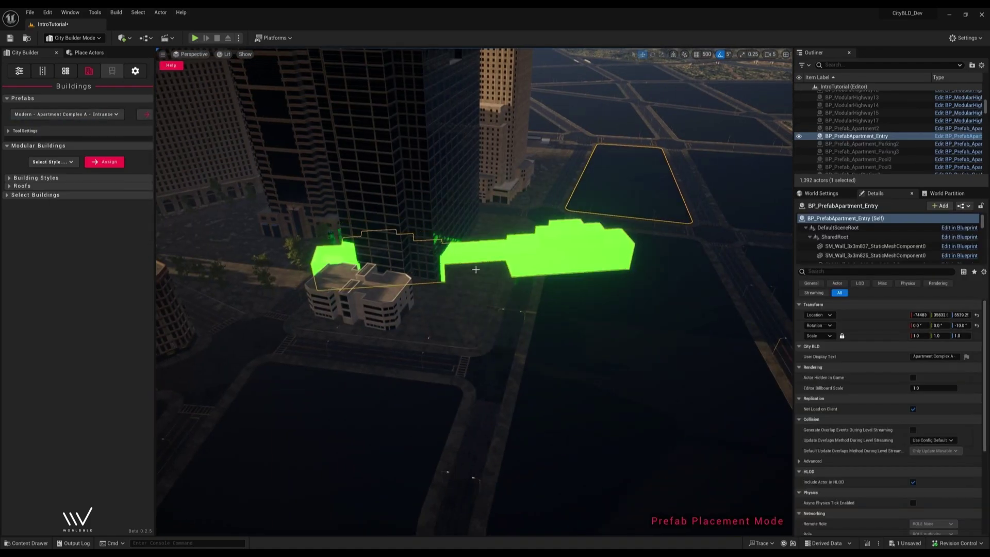
scroll(476, 269, up, 10)
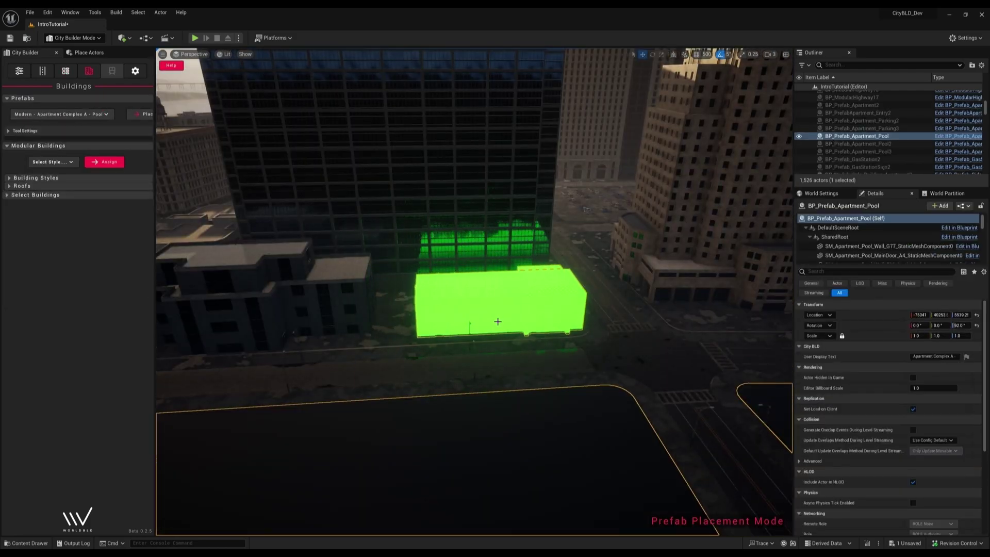
click(498, 321)
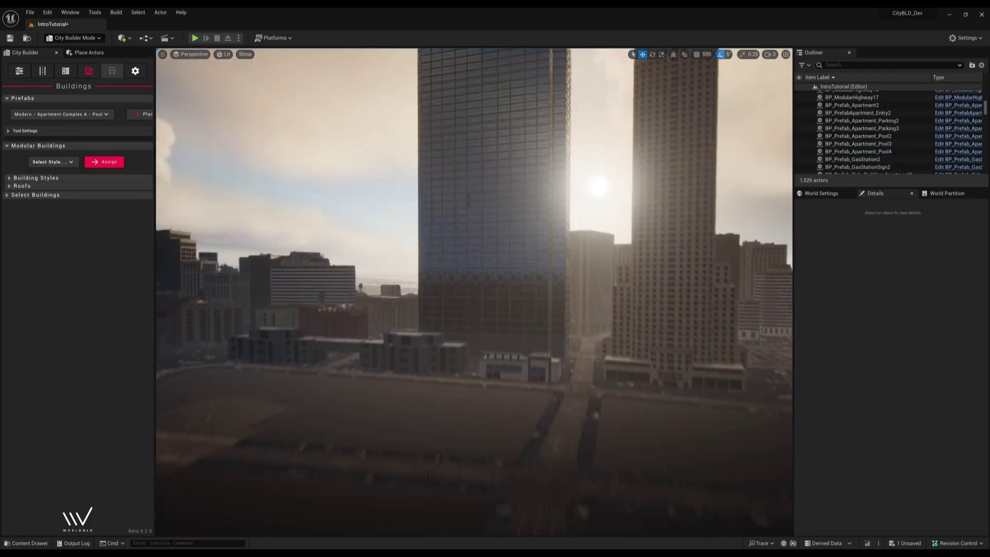